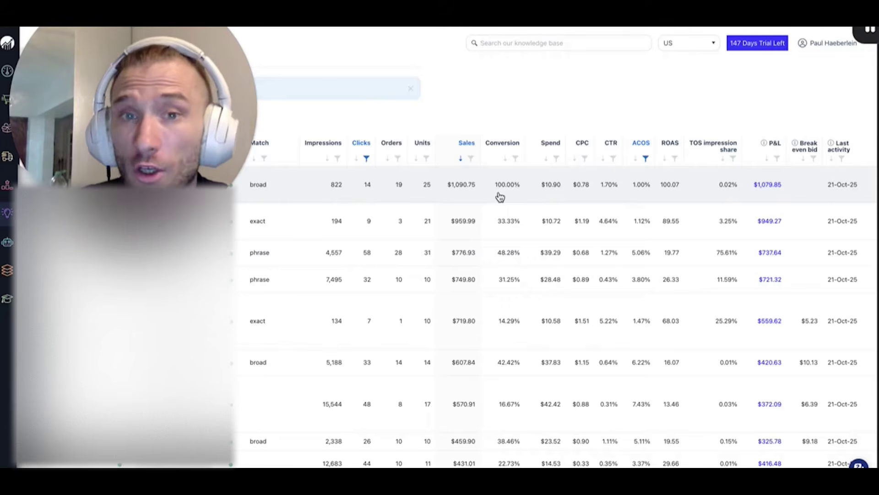
# - Examine the keyword performance metrics and the search term stats beside the organic and sponsored rank history
pyautogui.hscroll(-10, 349, 200)
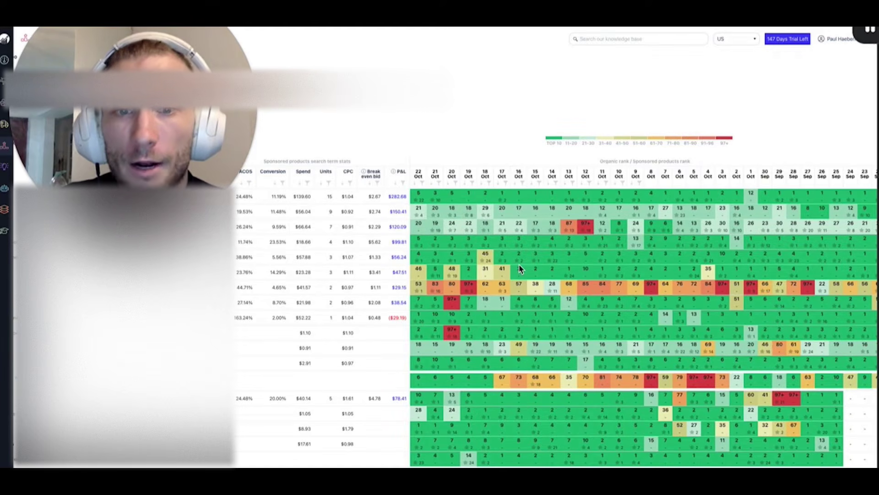
pyautogui.hscroll(-3, 345, 289)
pyautogui.hscroll(-1, 347, 286)
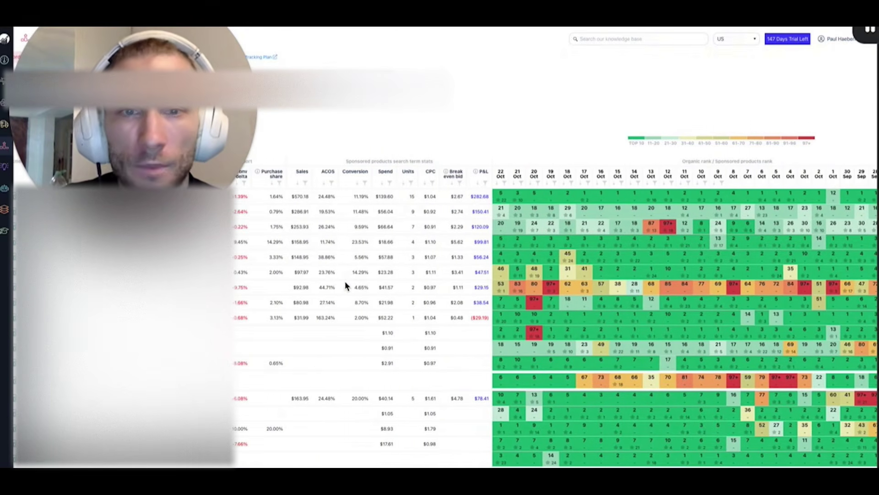
pyautogui.hscroll(-4, 447, 194)
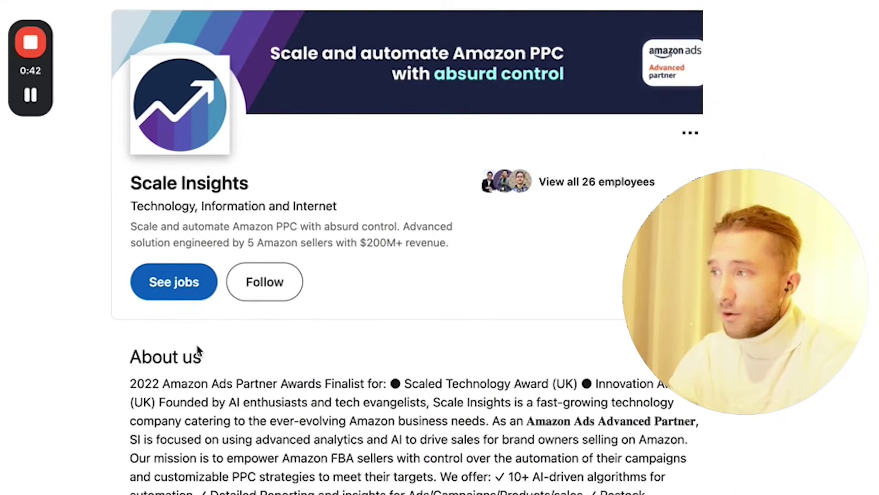
# - Read the Scale Insights company page and the post on the PPC Cannibalism Rule with its three result images
pyautogui.scroll(-15, 199, 353)
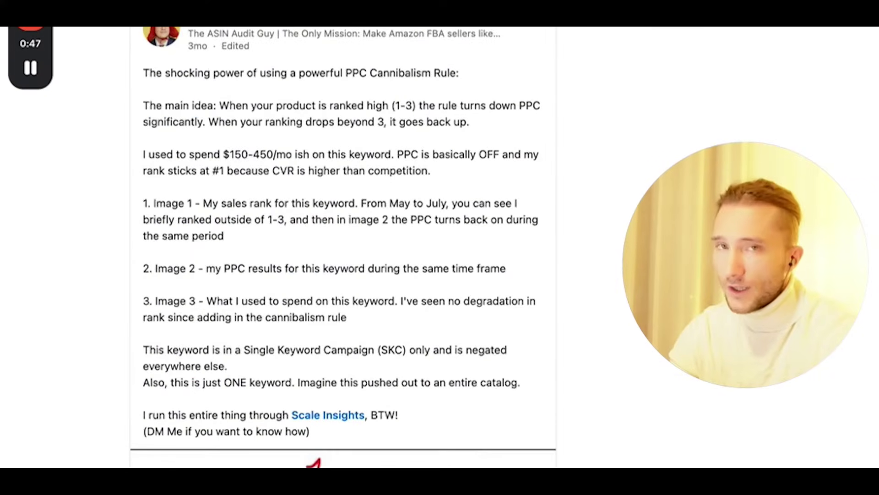
pyautogui.scroll(-6, 343, 248)
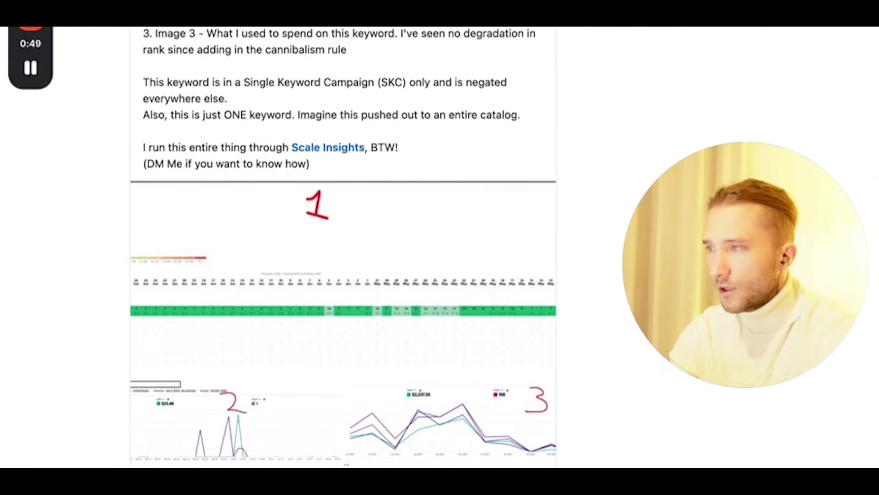
pyautogui.scroll(-10, 343, 247)
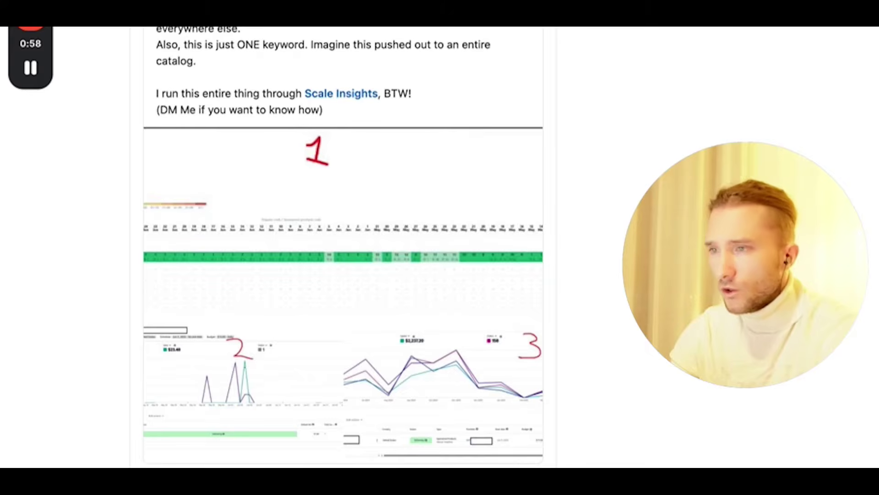
pyautogui.scroll(-9, 344, 247)
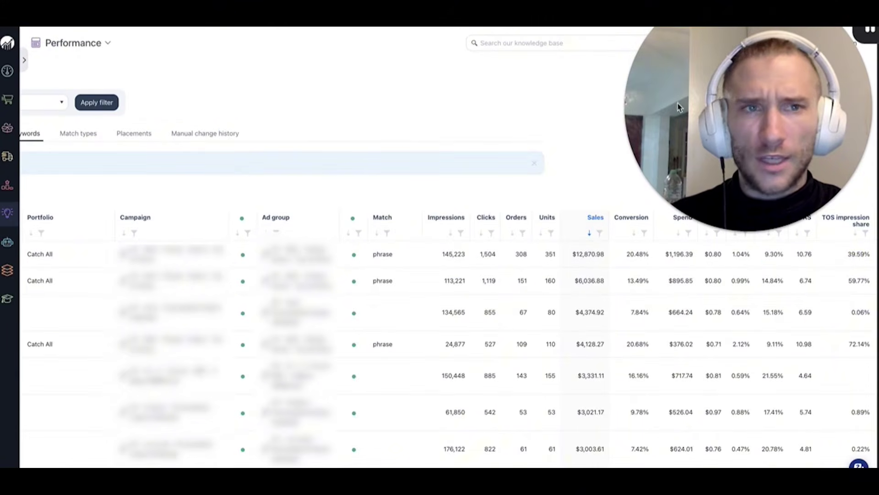
# - Look over the Keywords performance table, from keyword status and current bid through to spend, ACOS and P&L
pyautogui.hscroll(-7, 265, 216)
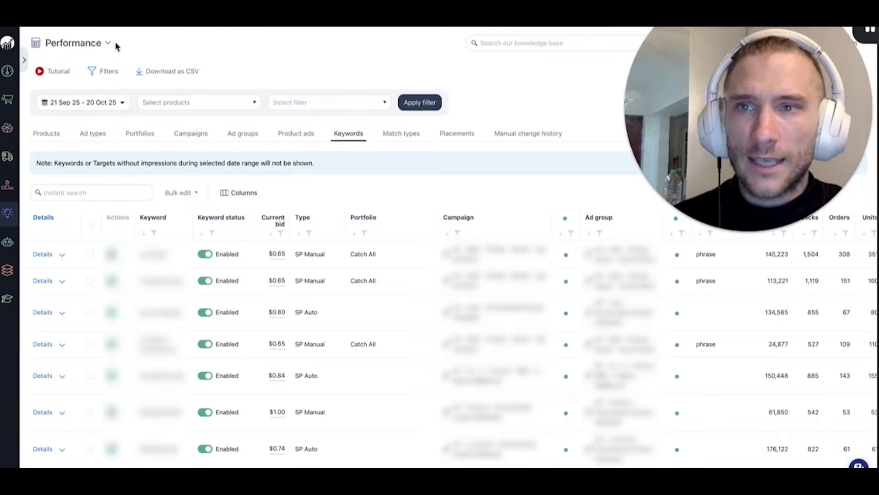
pyautogui.click(107, 44)
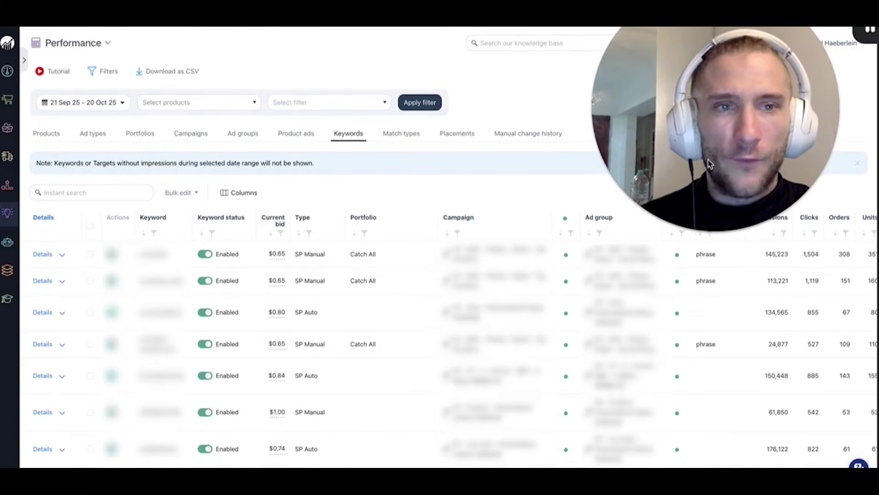
pyautogui.hscroll(3, 685, 365)
pyautogui.hscroll(5, 568, 274)
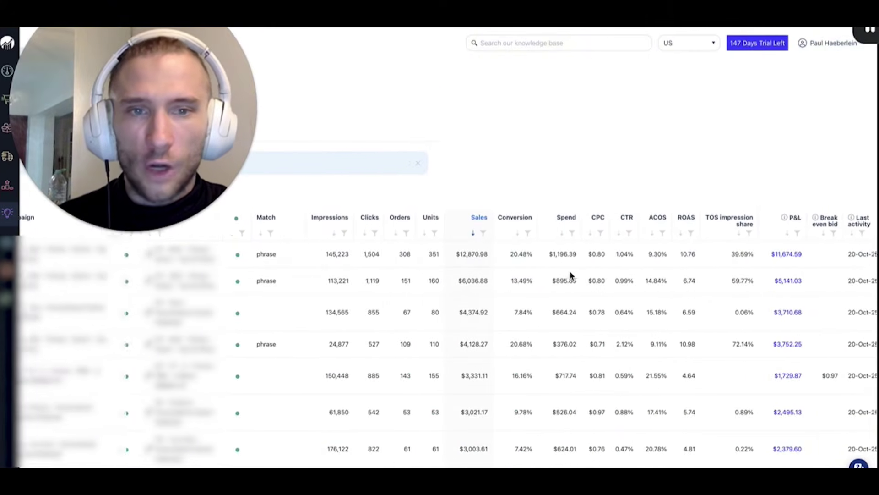
pyautogui.rightClick(768, 67)
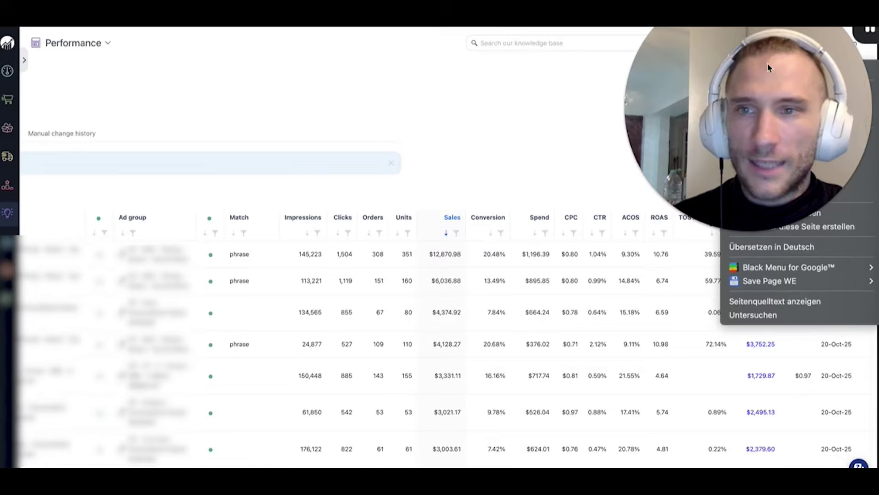
pyautogui.click(290, 160)
# - Set the Keywords report's date range to Last 14 Days and apply it
pyautogui.hscroll(-8, 328, 185)
pyautogui.click(64, 105)
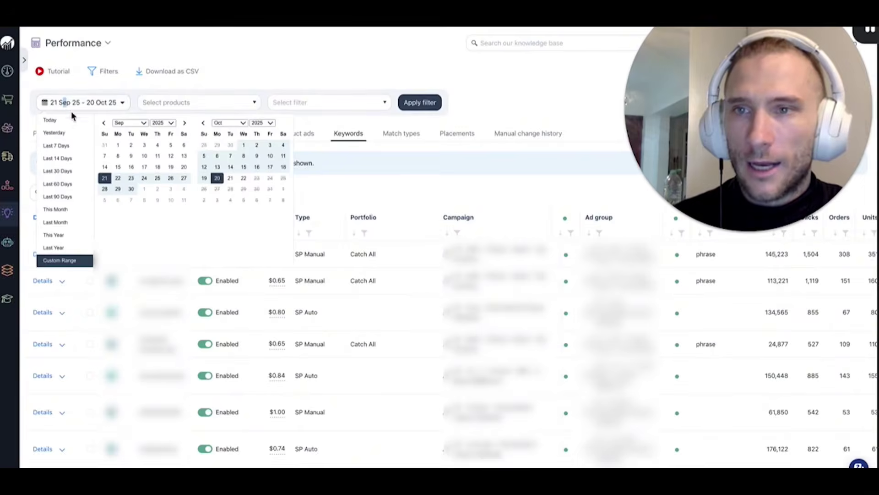
pyautogui.click(71, 161)
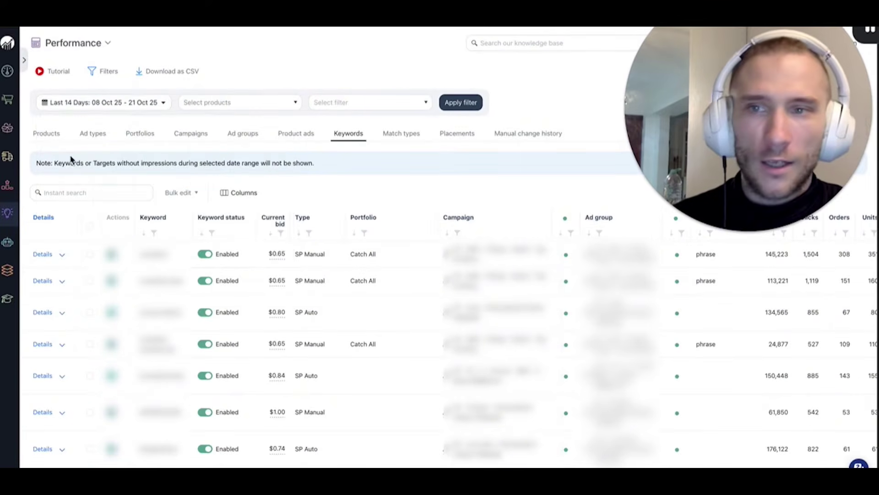
pyautogui.click(465, 104)
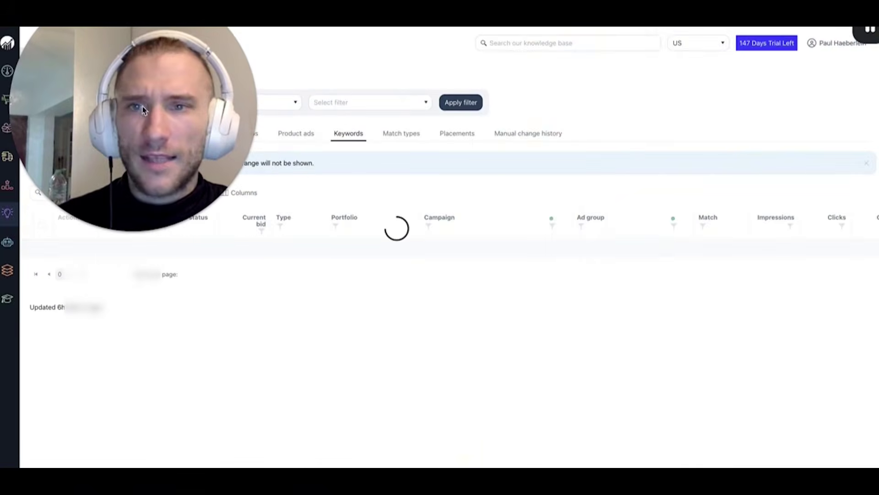
# - Sort the keywords by Sales from highest to lowest
pyautogui.scroll(-1, 498, 110)
pyautogui.hscroll(10, 452, 291)
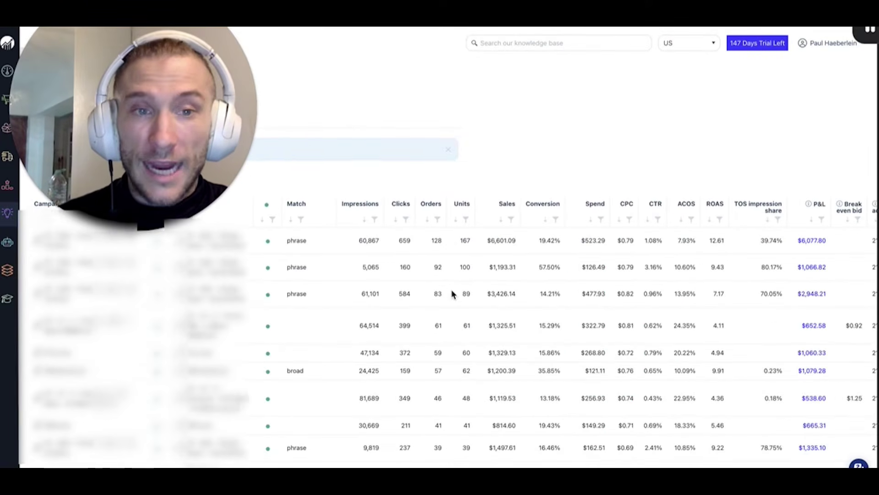
pyautogui.scroll(1, 450, 252)
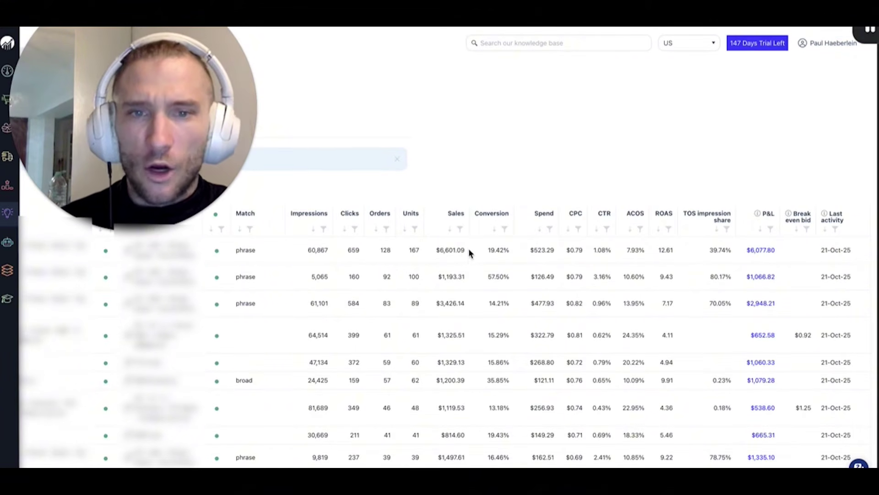
pyautogui.click(452, 234)
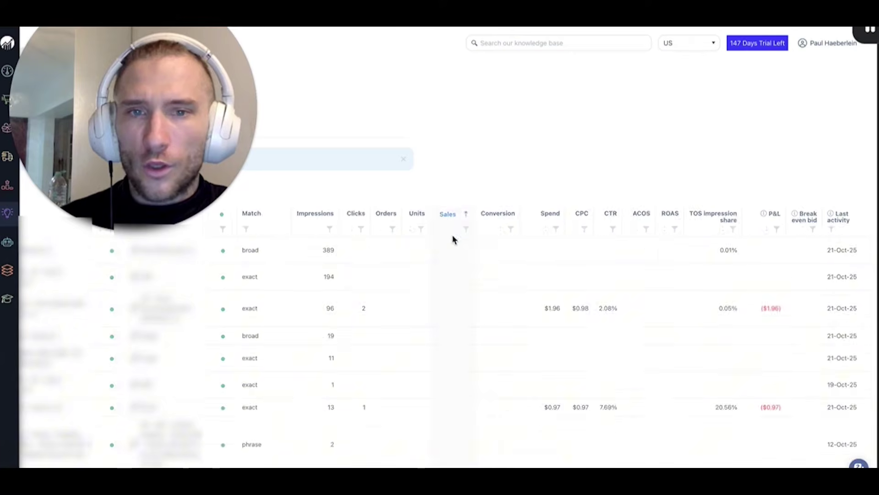
pyautogui.click(453, 232)
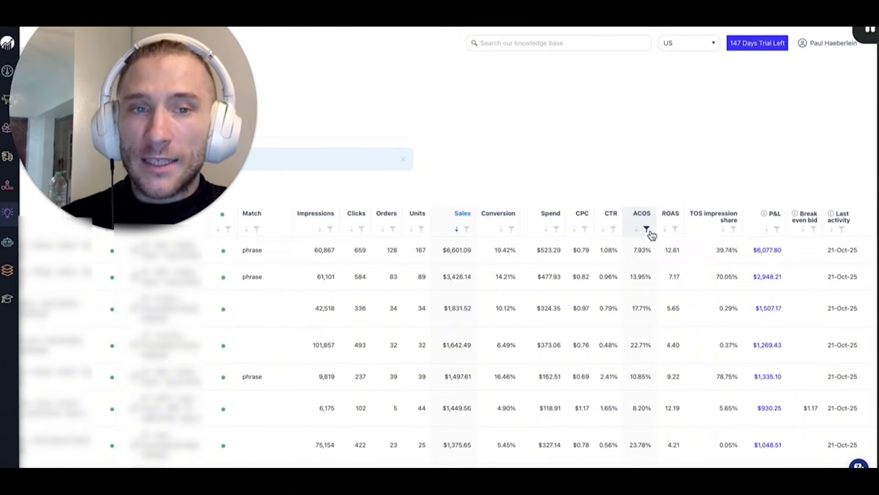
# - Filter the keywords to those with an ACOS less than or equal to 10
pyautogui.click(647, 229)
pyautogui.click(677, 264)
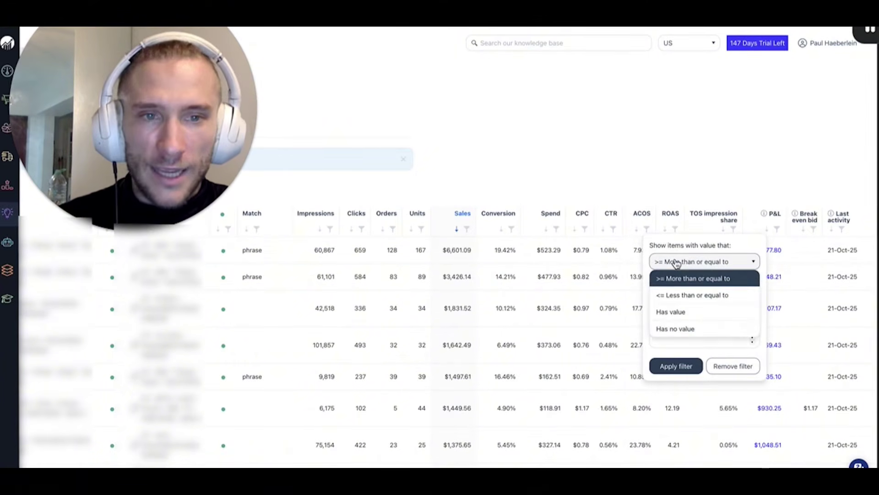
pyautogui.click(683, 280)
pyautogui.click(732, 268)
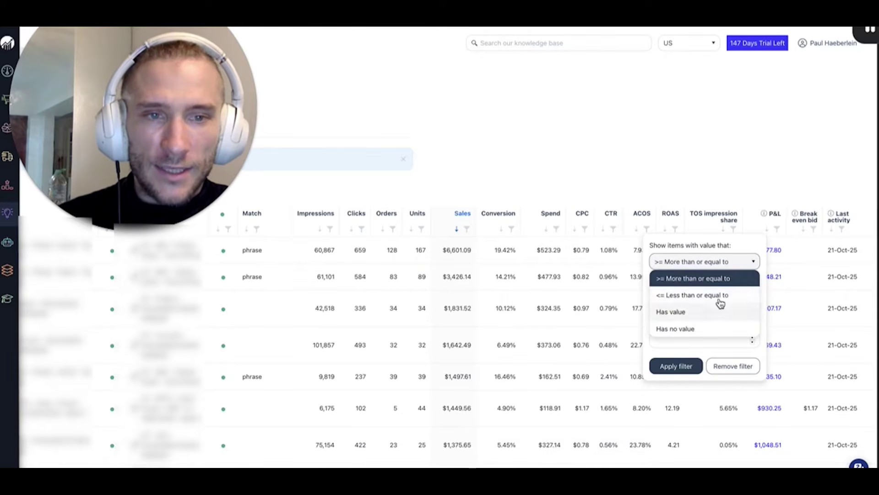
pyautogui.click(717, 295)
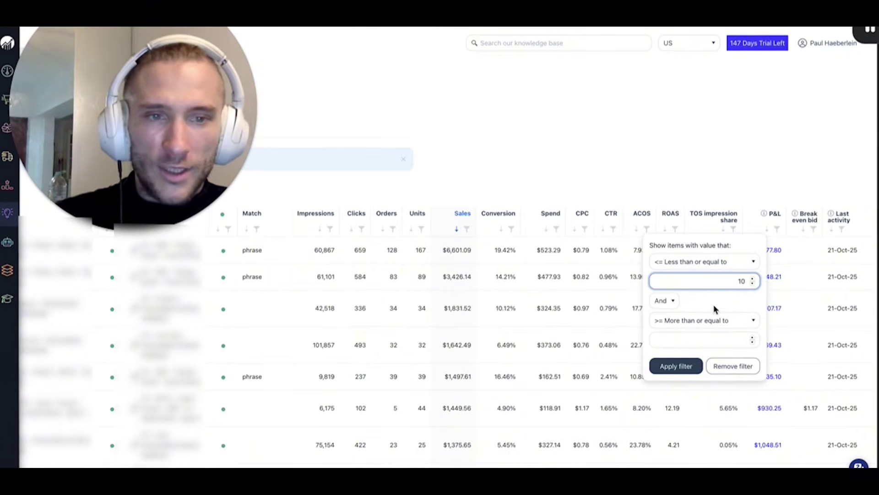
pyautogui.click(676, 366)
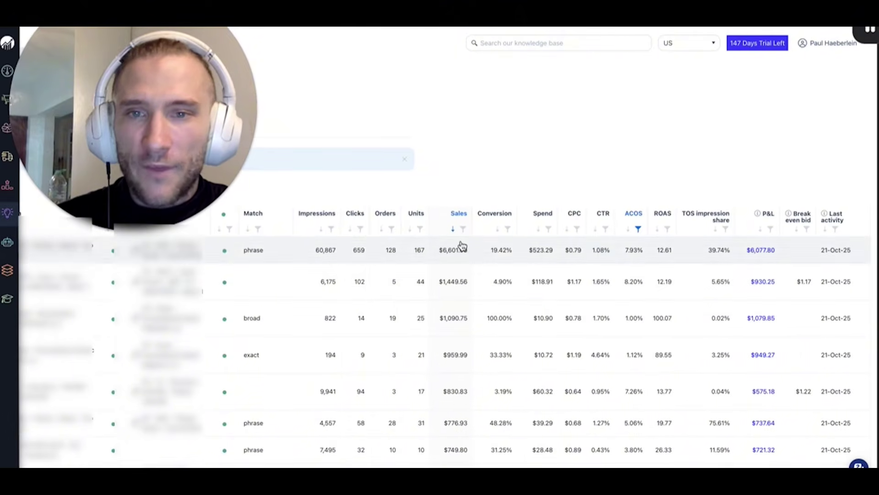
# - Filter the keywords to those with Clicks less than or equal to 70
pyautogui.click(361, 229)
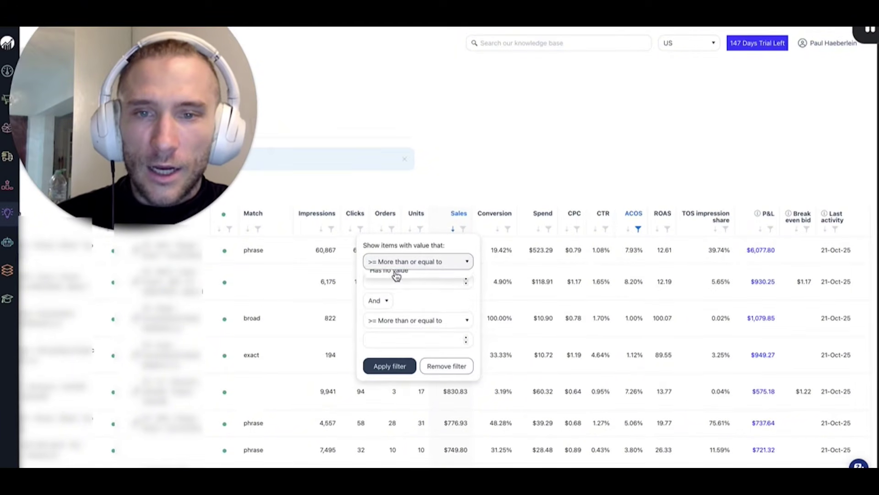
pyautogui.click(394, 292)
pyautogui.click(402, 279)
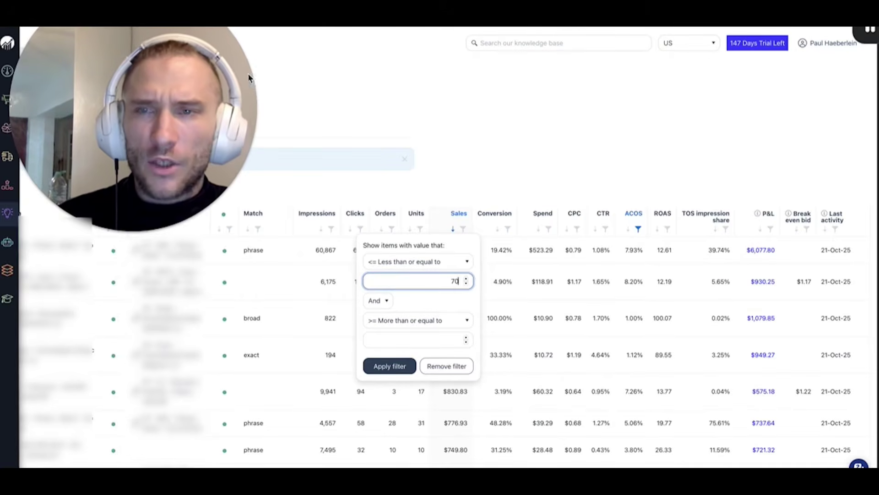
# - Calculate 70/14 and 70/15 in the browser to get the average clicks per day
pyautogui.moveTo(249, 78); pyautogui.dragTo(253, 146)
pyautogui.click(259, 14)
pyautogui.write('70')
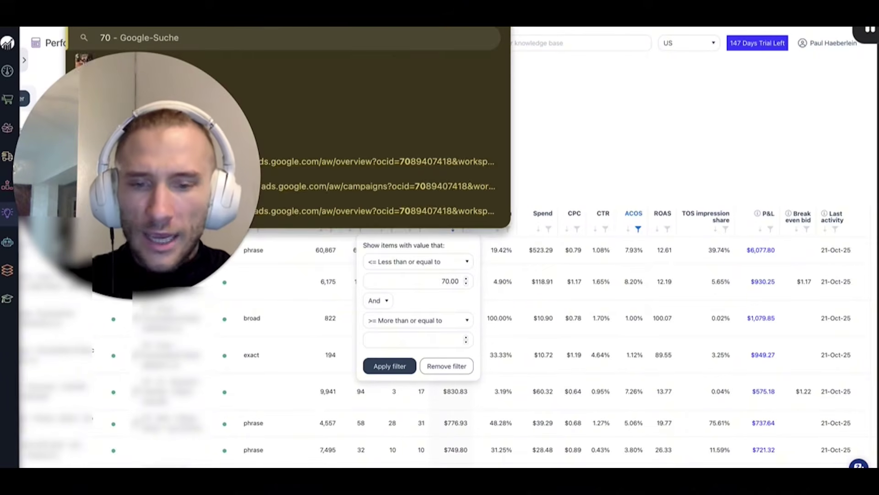
pyautogui.write('/14')
pyautogui.press('Escape')
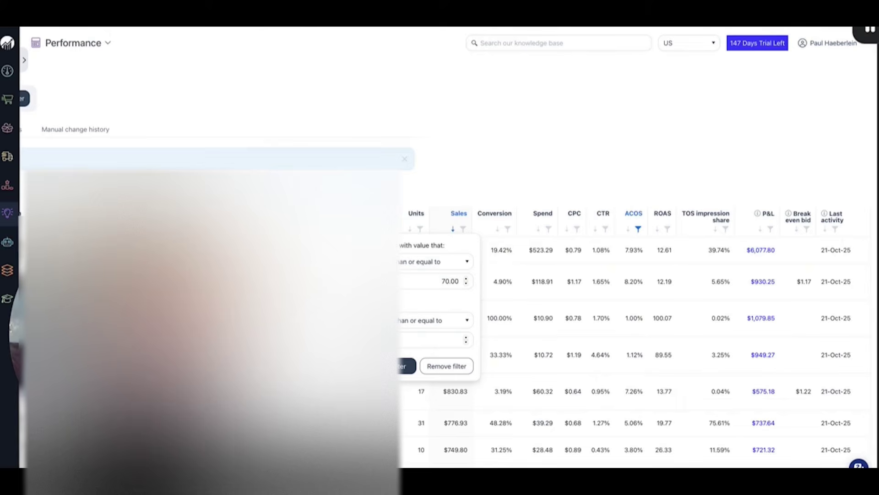
pyautogui.write('70/15')
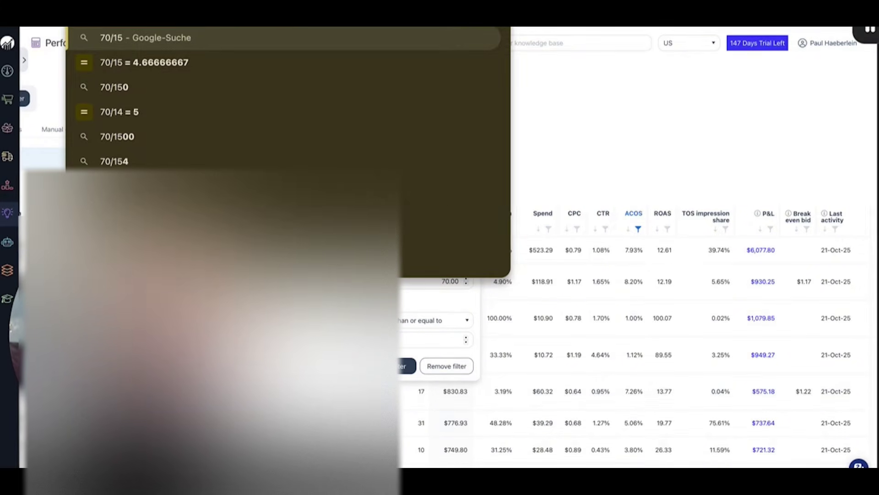
pyautogui.press('Escape')
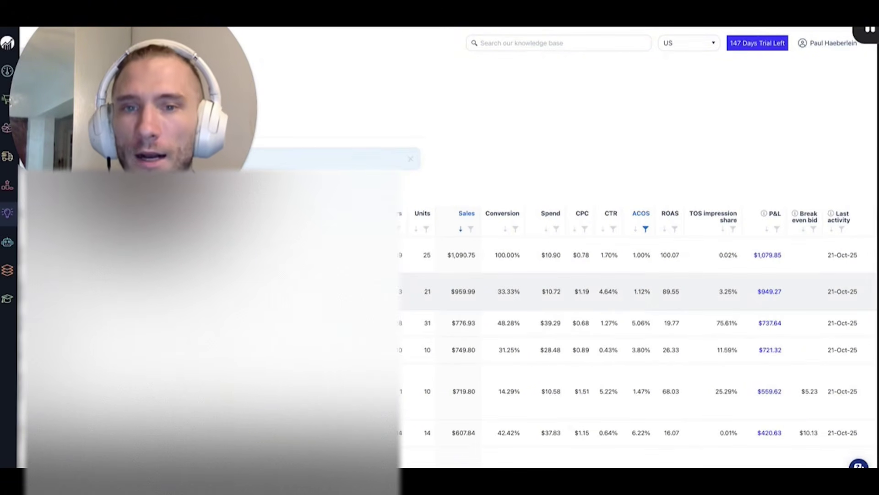
# - Review the metrics of the filtered keywords and select all of them
pyautogui.scroll(-4, 546, 182)
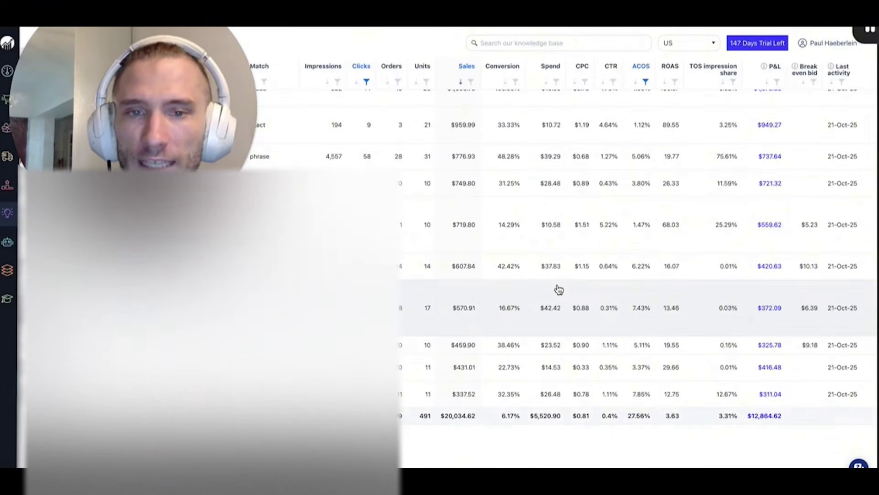
pyautogui.scroll(3, 434, 356)
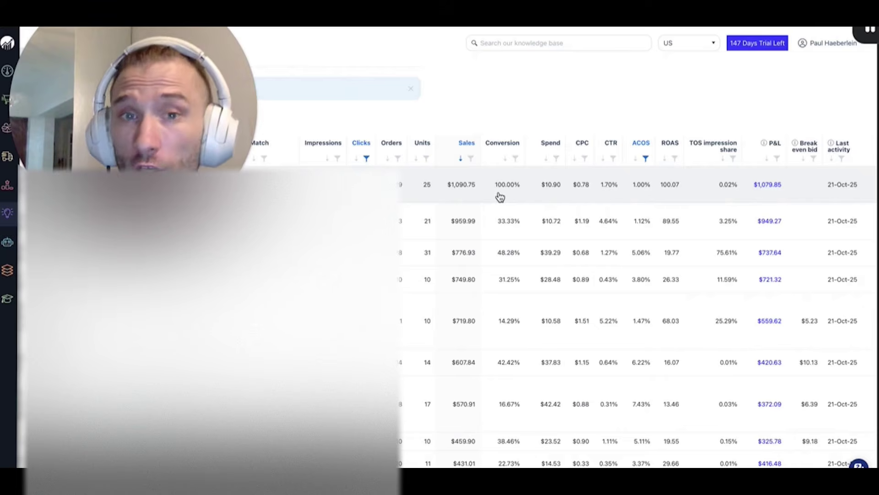
pyautogui.hscroll(-8, 500, 197)
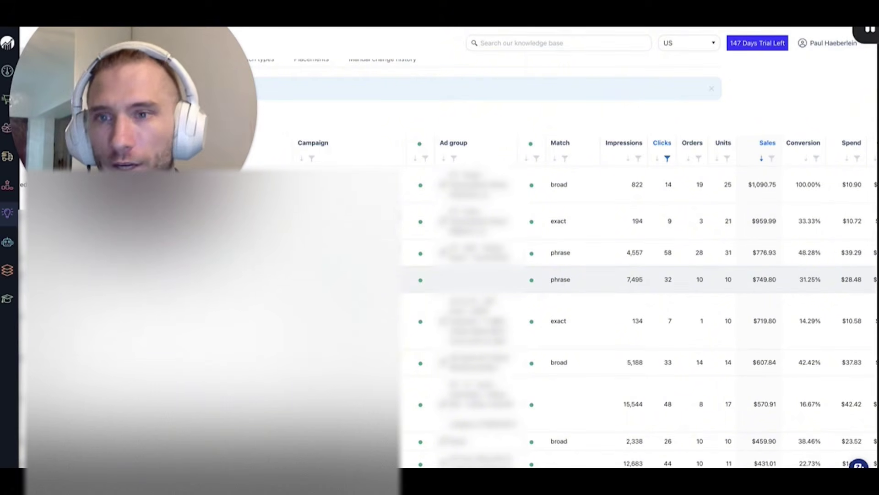
pyautogui.hscroll(-5, 449, 275)
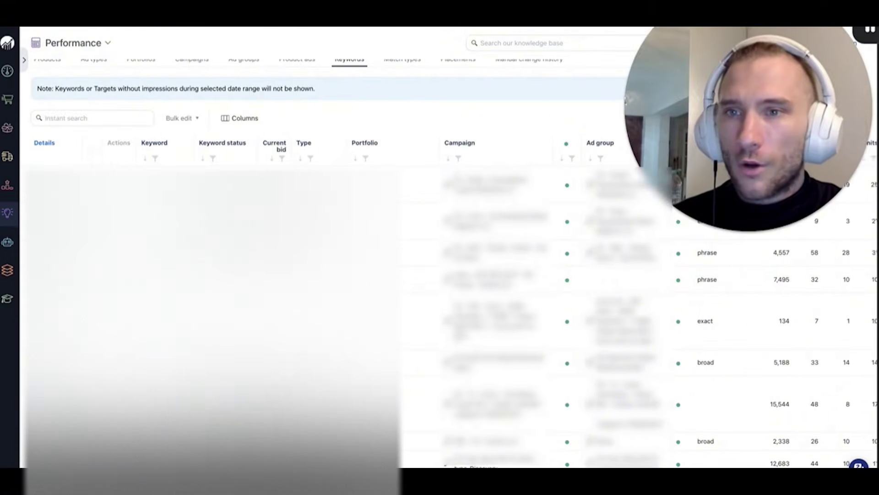
pyautogui.click(89, 152)
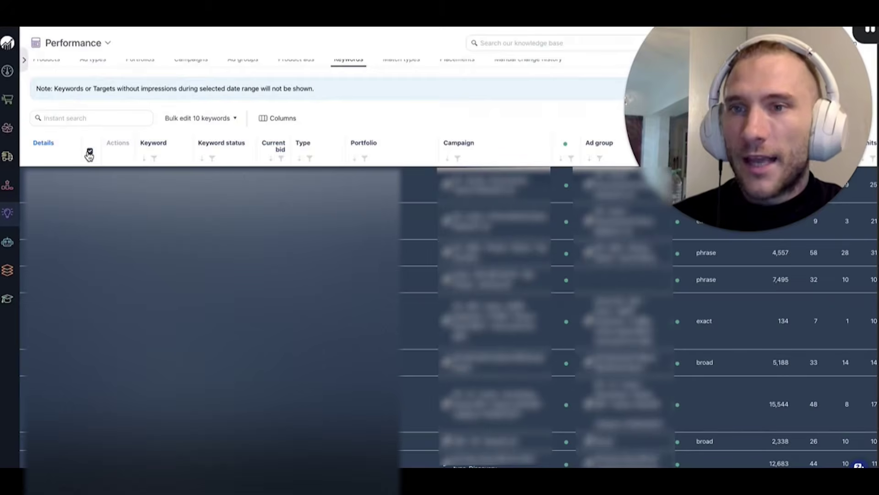
# - Inspect the bulk Current bid increase options for the selected keywords without applying them, and deselect all keywords
pyautogui.click(198, 120)
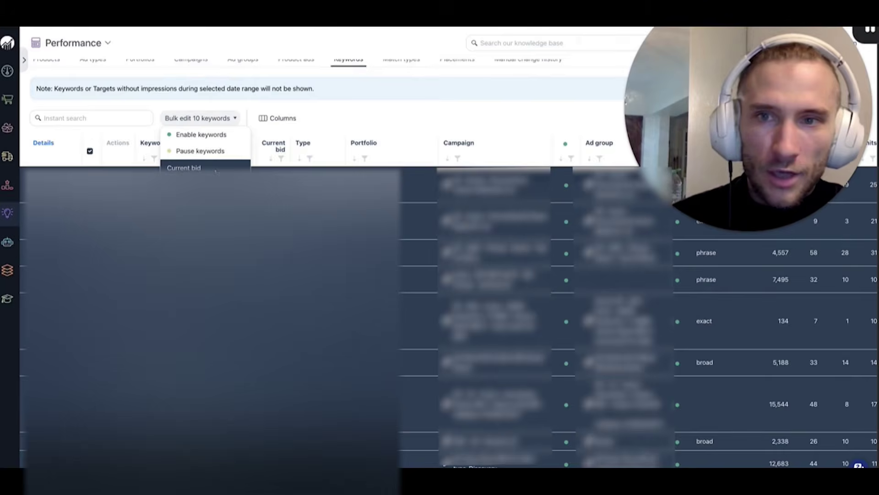
pyautogui.click(216, 170)
pyautogui.click(409, 260)
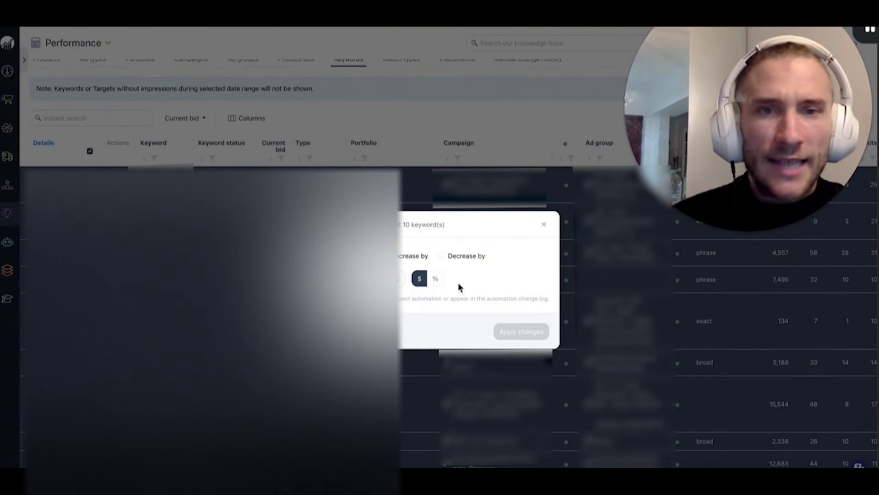
pyautogui.click(543, 226)
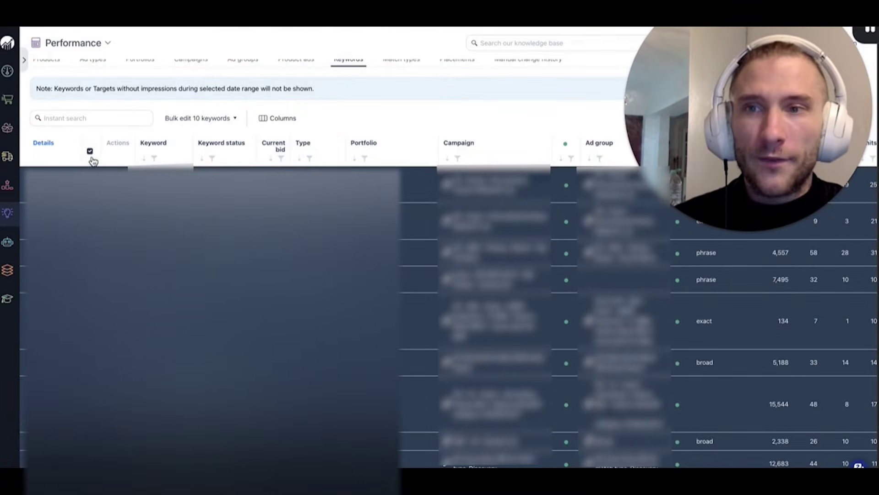
pyautogui.click(90, 152)
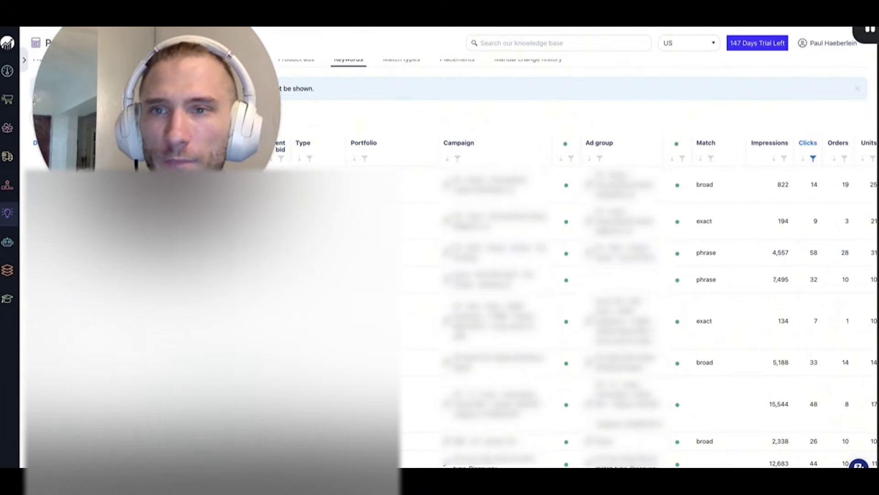
# - Filter the keywords to those with a TOS impression share less than or equal to 50% and review the filtered list
pyautogui.hscroll(10, 550, 275)
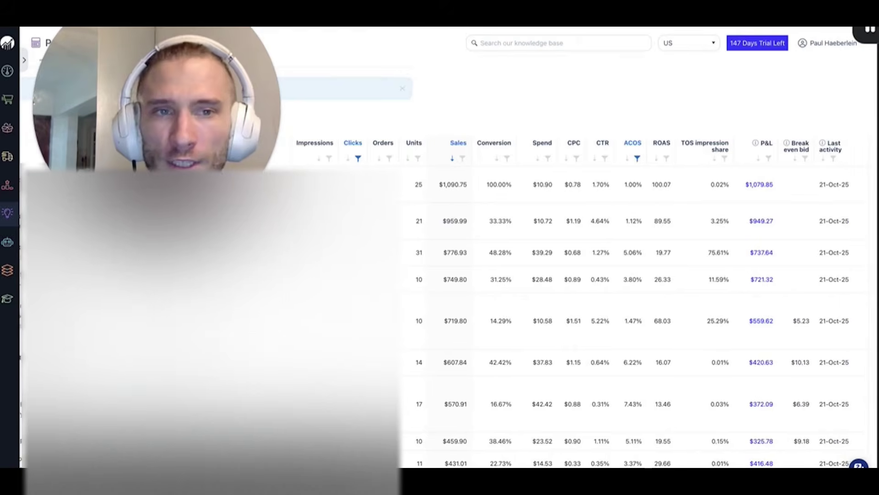
pyautogui.click(360, 159)
pyautogui.click(449, 128)
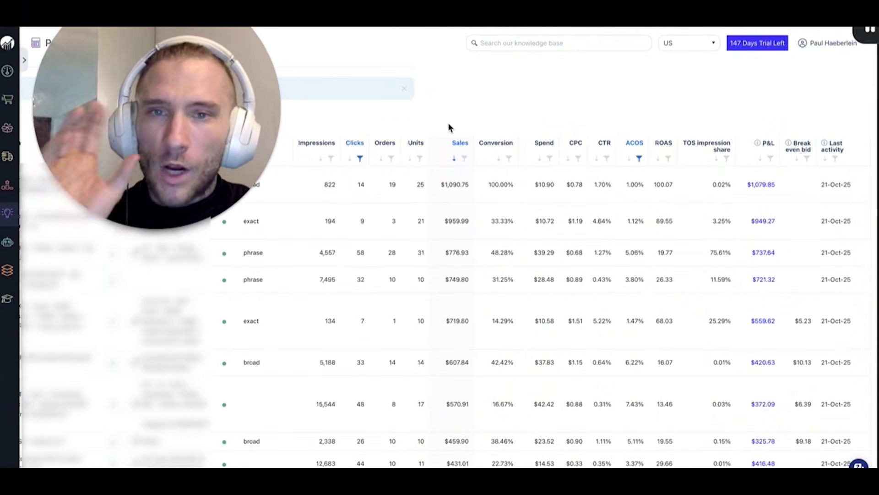
pyautogui.click(726, 158)
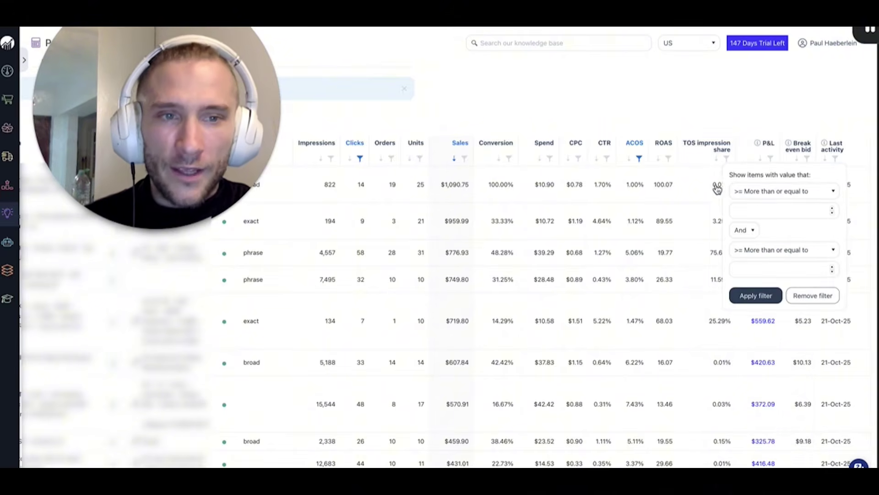
pyautogui.click(752, 194)
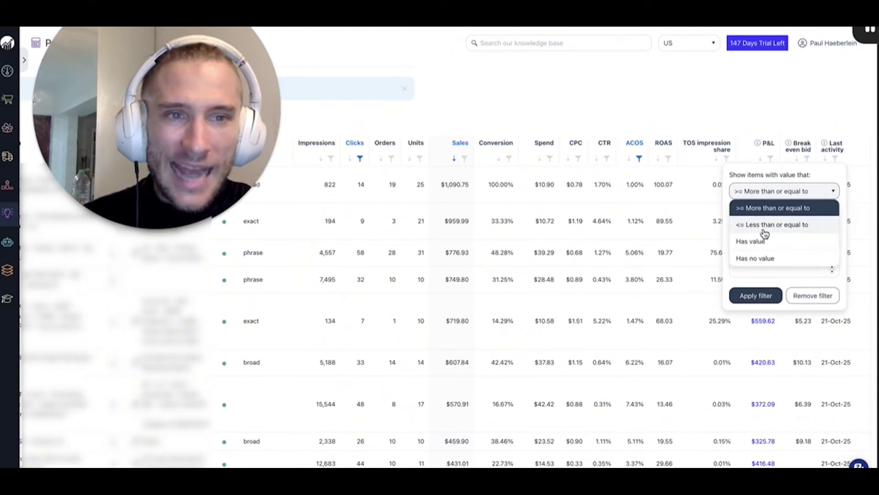
pyautogui.click(765, 224)
pyautogui.click(754, 211)
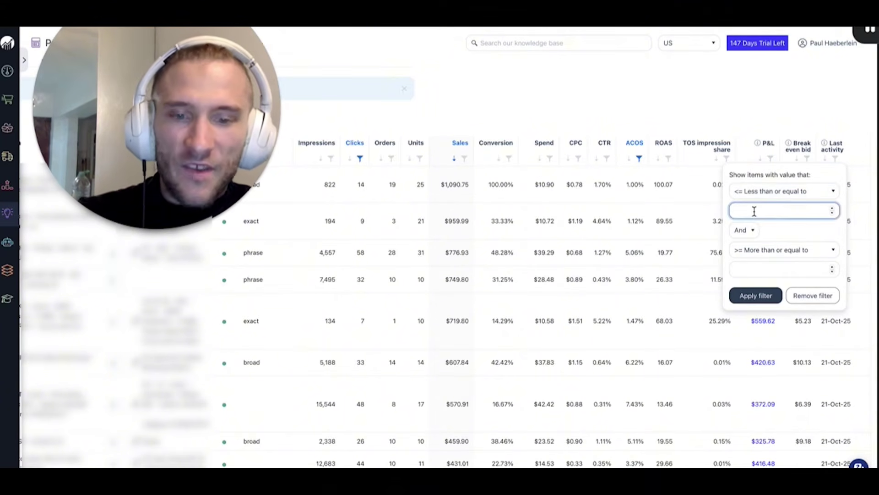
pyautogui.write('5')
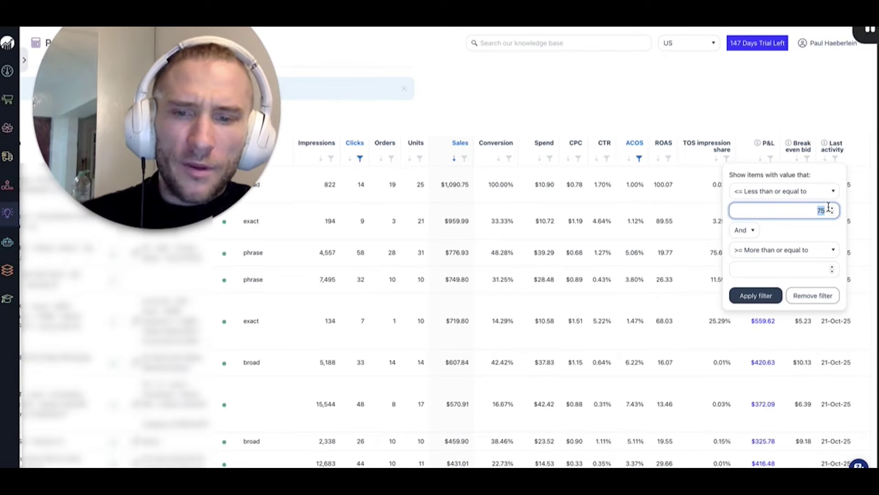
pyautogui.write('0')
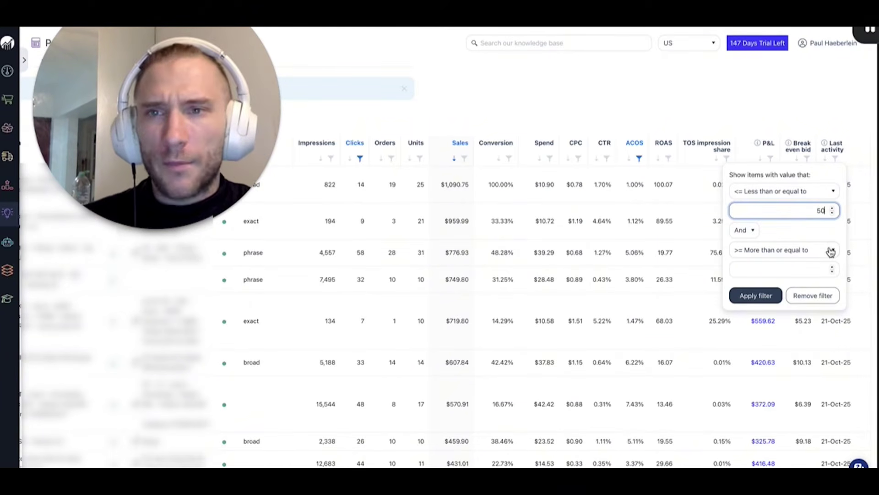
pyautogui.click(775, 301)
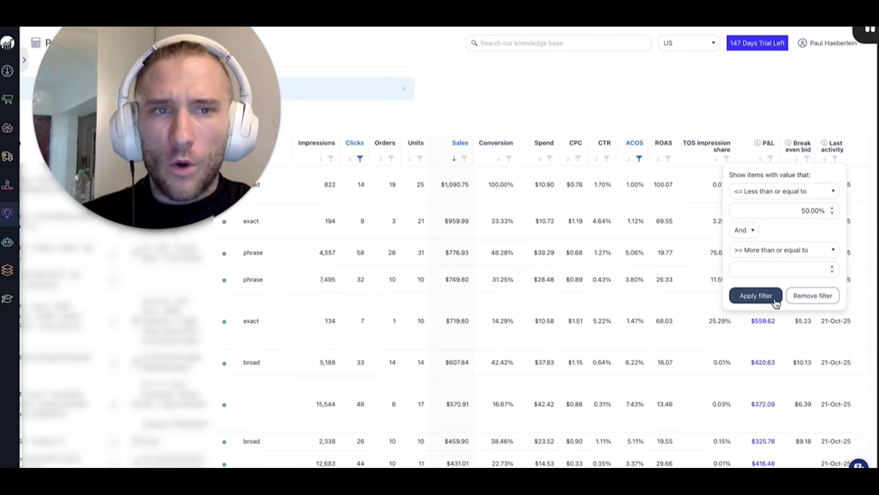
pyautogui.click(763, 298)
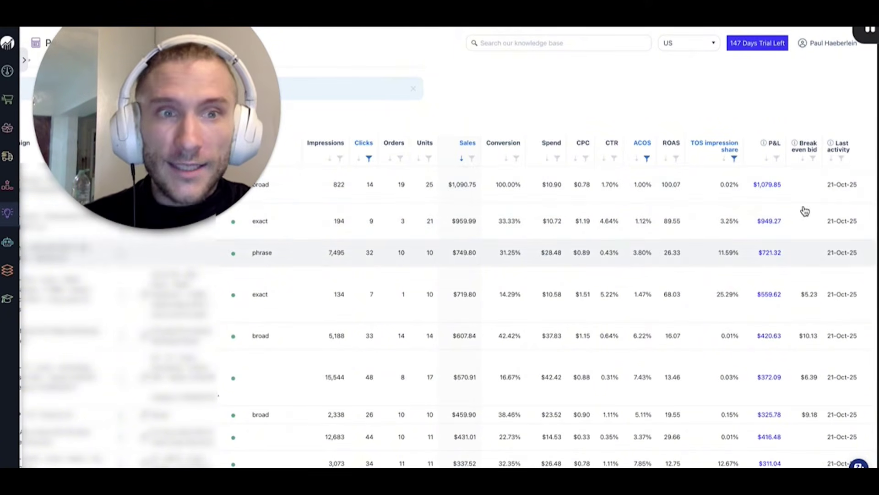
pyautogui.scroll(2, 729, 239)
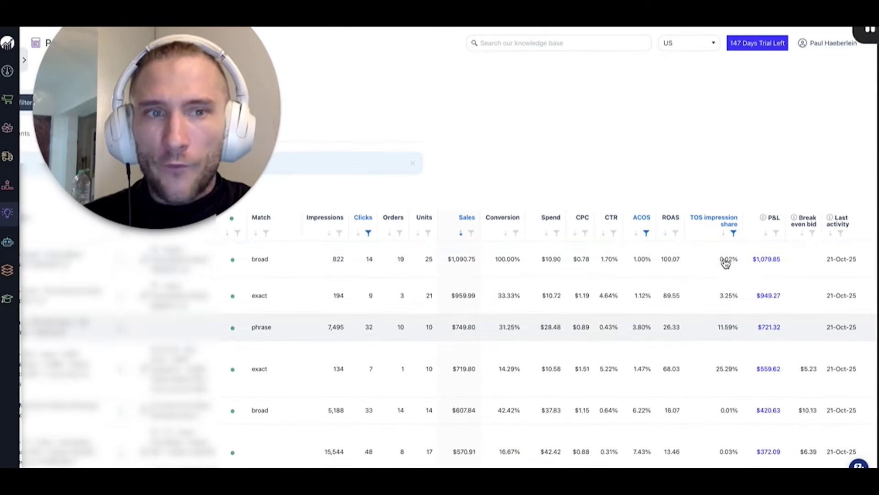
pyautogui.scroll(-1, 714, 279)
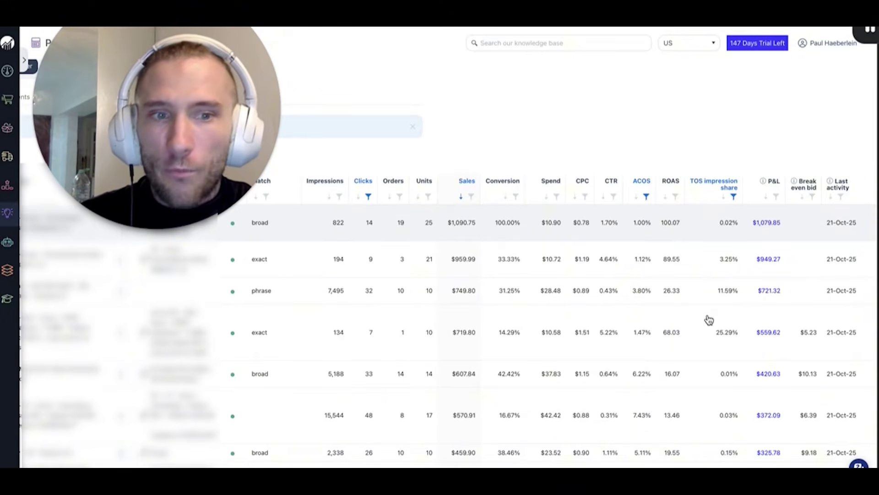
pyautogui.scroll(-1, 705, 318)
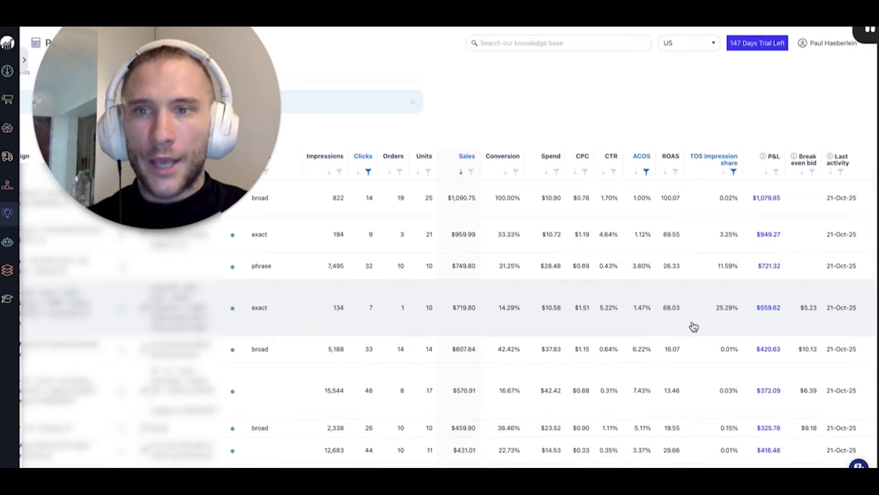
# - Remove the TOS impression share filter from the keyword list
pyautogui.click(368, 172)
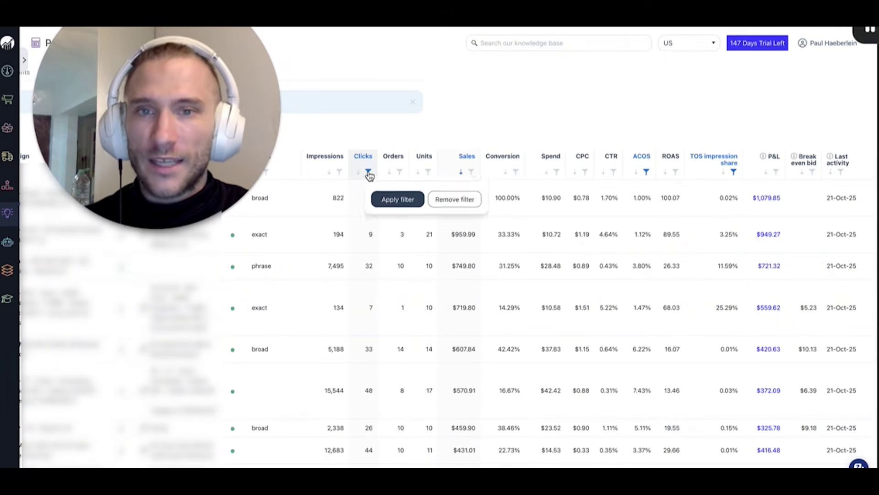
pyautogui.click(734, 172)
pyautogui.click(813, 313)
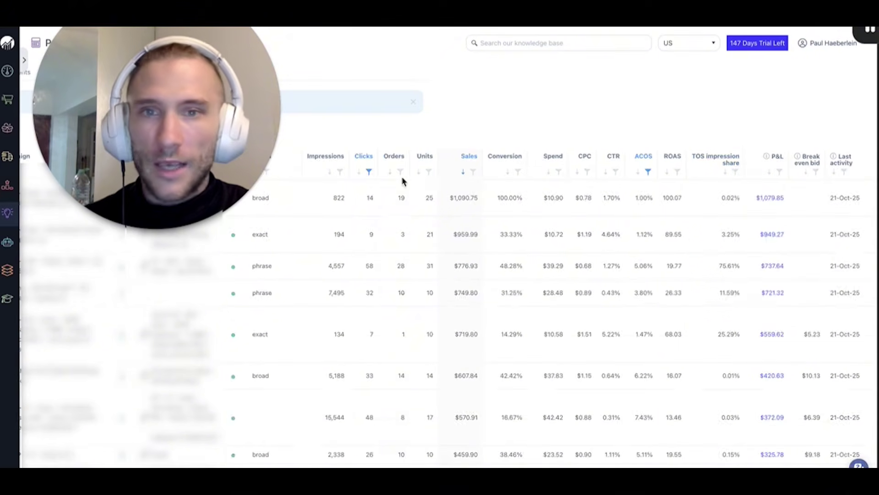
# - Change the Clicks filter so the list shows keywords with Clicks more than or equal to 70
pyautogui.click(369, 173)
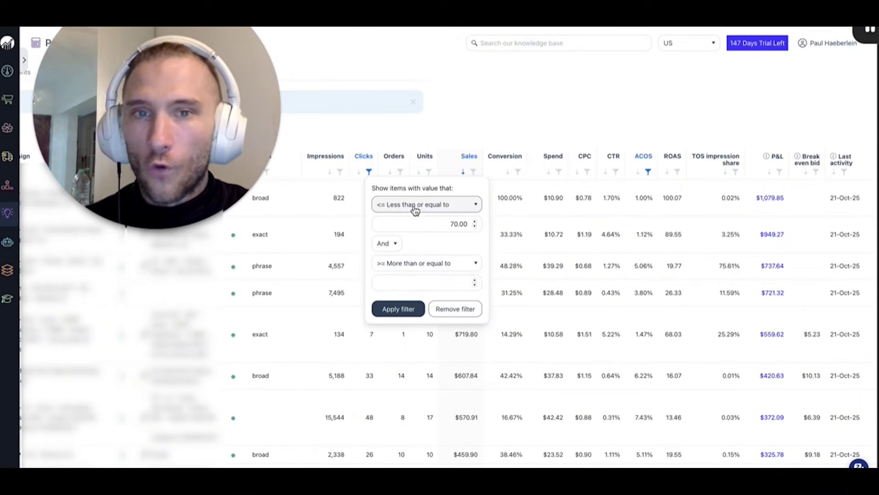
pyautogui.click(416, 205)
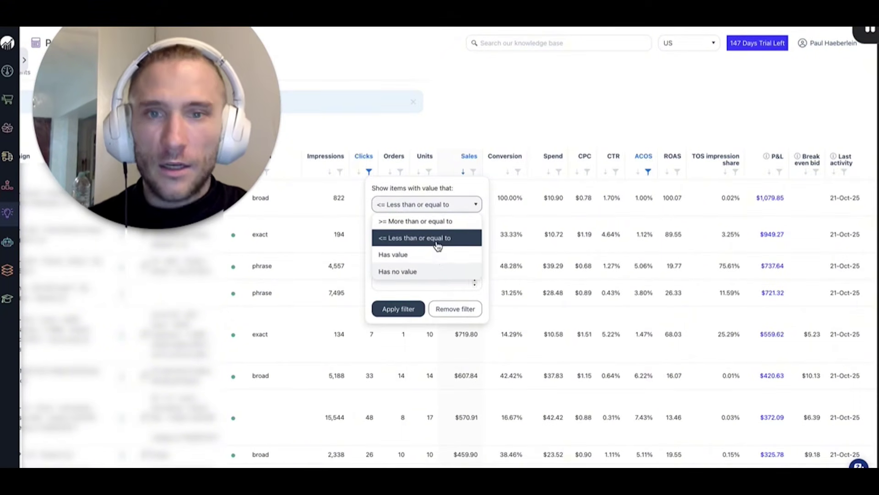
pyautogui.click(434, 222)
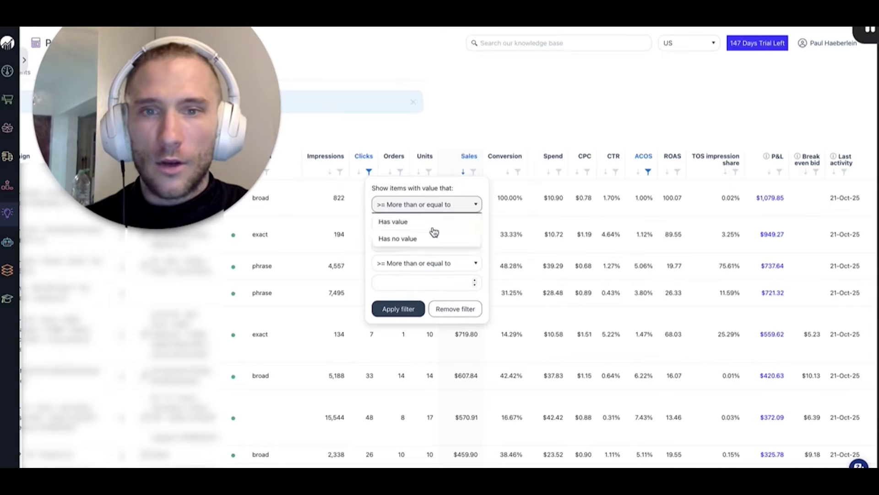
pyautogui.click(402, 309)
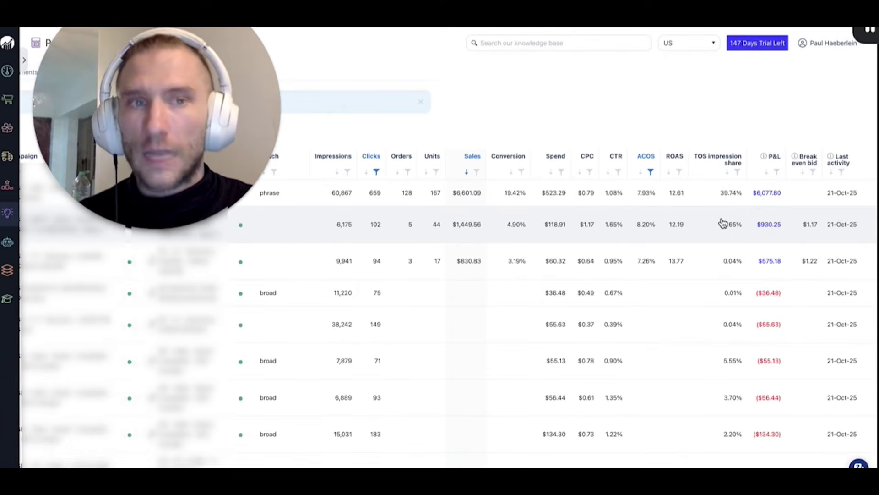
# - Examine TOS impression share, conversion and sales of the low-ACOS keywords with high clicks, and check the Clicks filter condition
pyautogui.scroll(-3, 721, 229)
pyautogui.scroll(4, 714, 230)
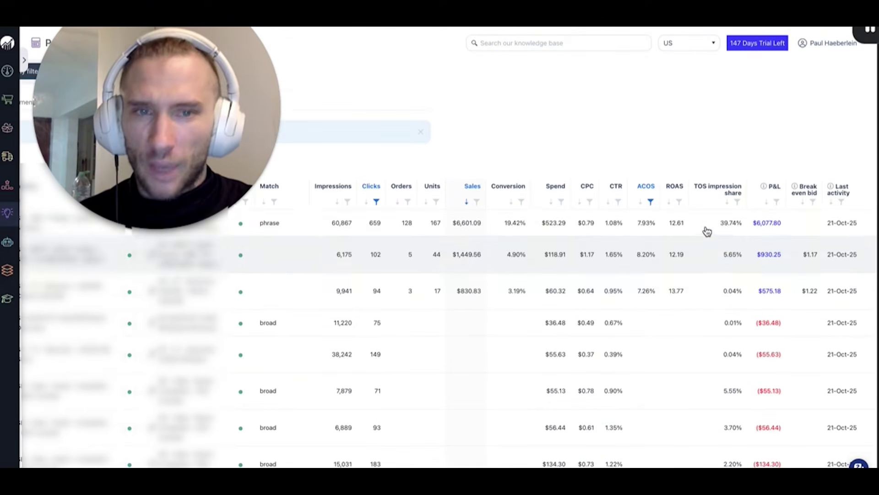
pyautogui.click(376, 201)
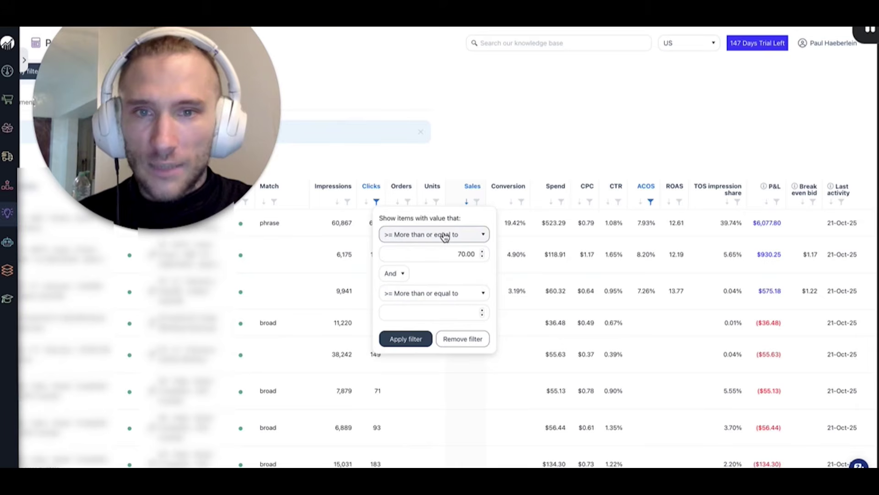
pyautogui.click(488, 155)
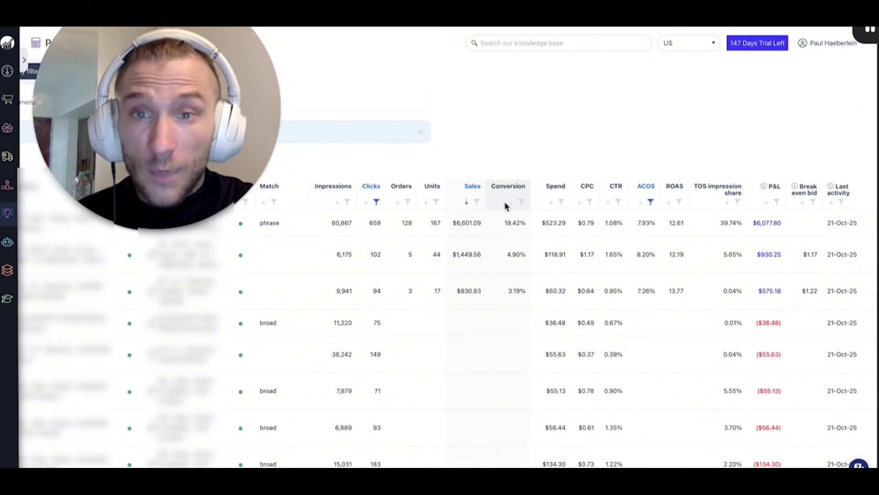
pyautogui.scroll(-1, 497, 266)
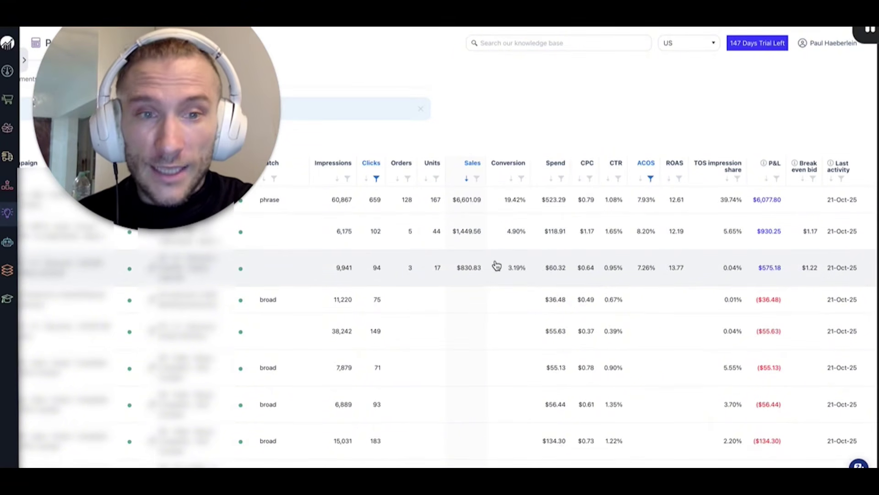
pyautogui.scroll(-2, 496, 265)
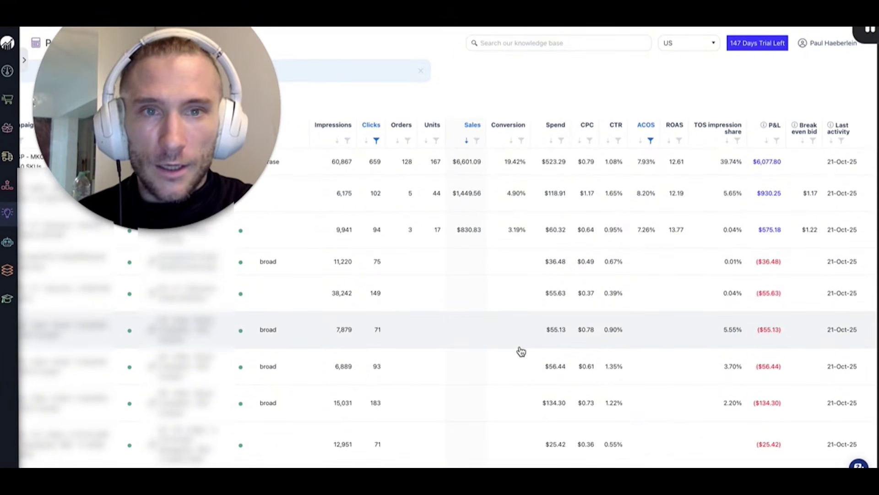
pyautogui.scroll(2, 520, 349)
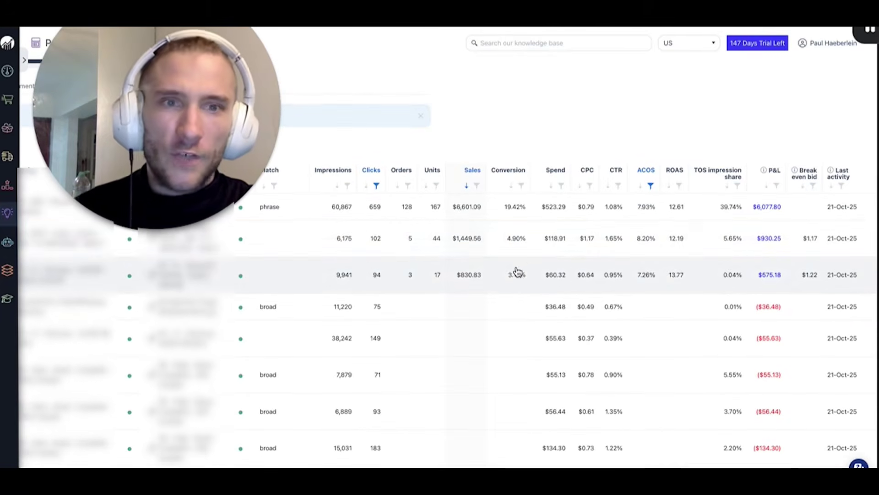
pyautogui.scroll(1, 518, 273)
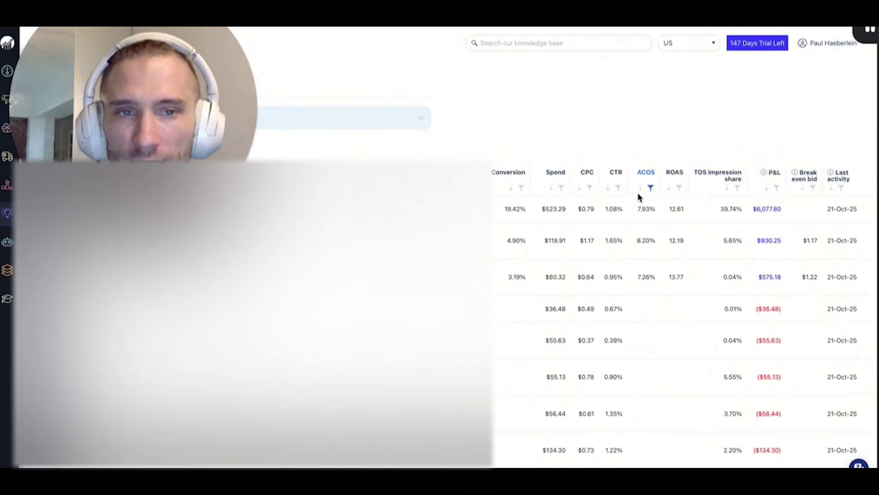
# - Show the high-ACOS keywords without the Clicks filter, sorted by ACOS in descending order, and review their metrics
pyautogui.click(650, 187)
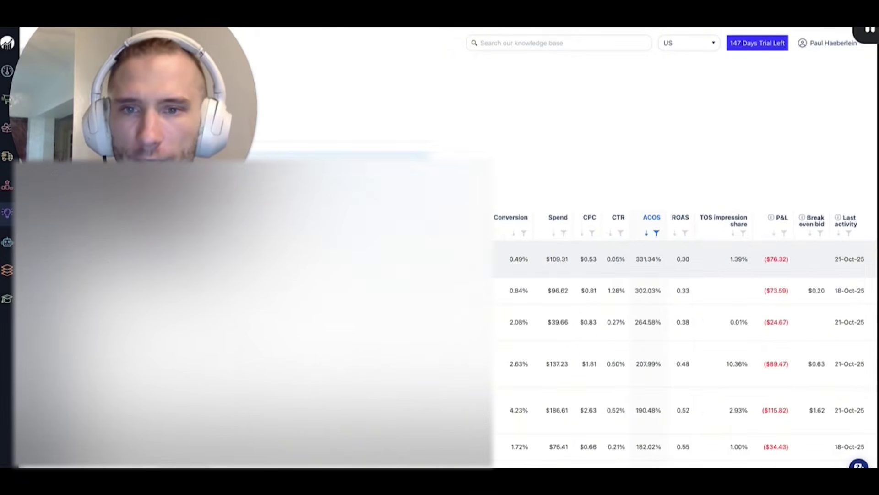
pyautogui.hscroll(-3, 682, 339)
pyautogui.hscroll(3, 682, 339)
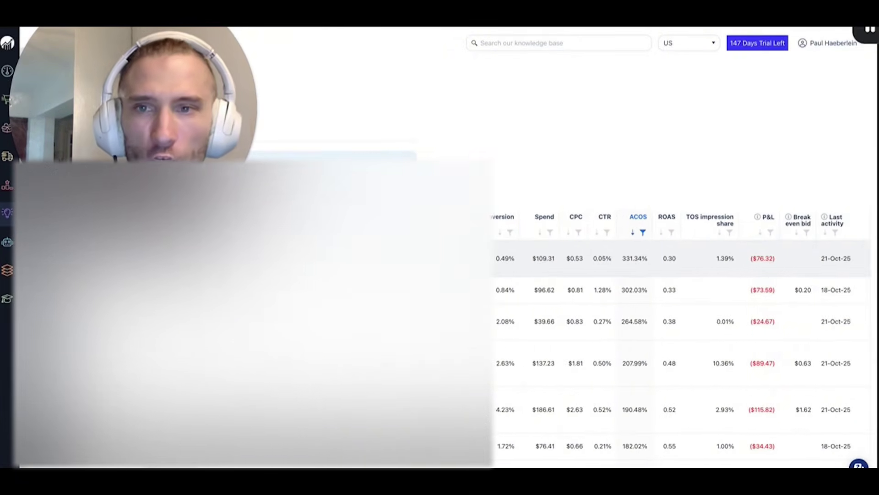
pyautogui.scroll(-1, 613, 240)
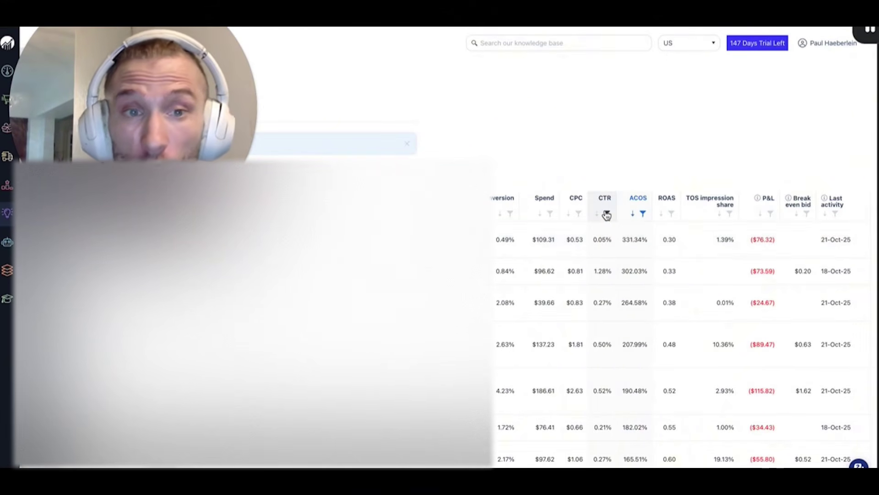
pyautogui.hscroll(-6, 620, 276)
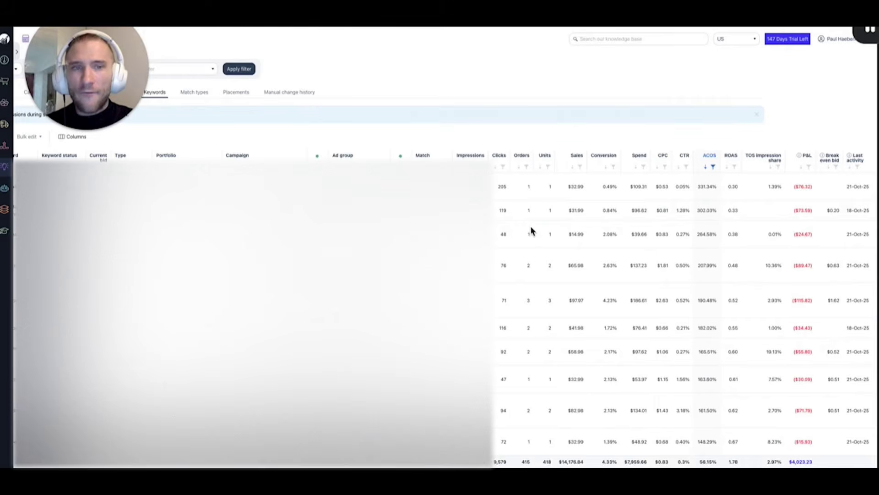
pyautogui.hscroll(-1, 531, 229)
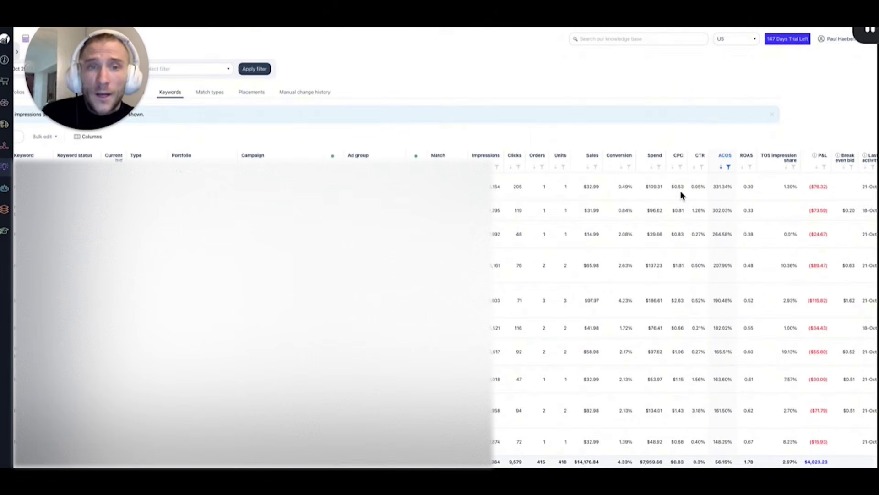
pyautogui.hscroll(1, 683, 195)
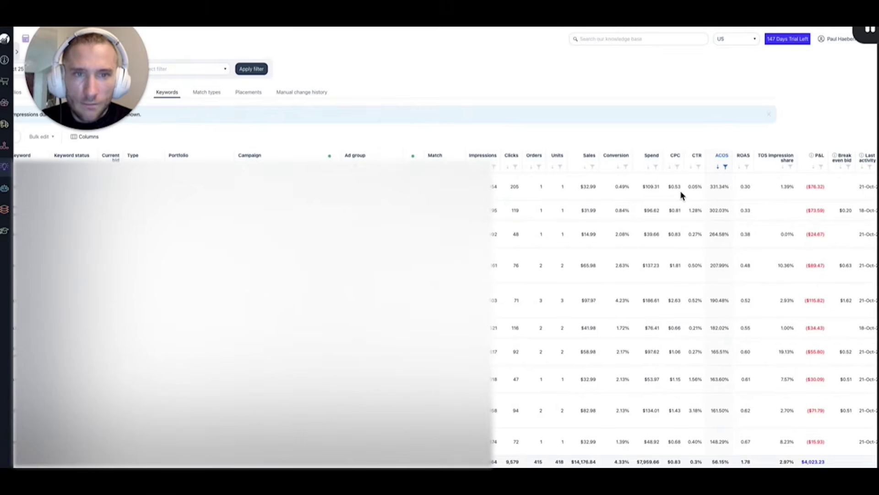
# - Examine the clicks, orders, spend, TOS impression share and P&L of the keywords with the highest ACOS
pyautogui.scroll(1, 683, 195)
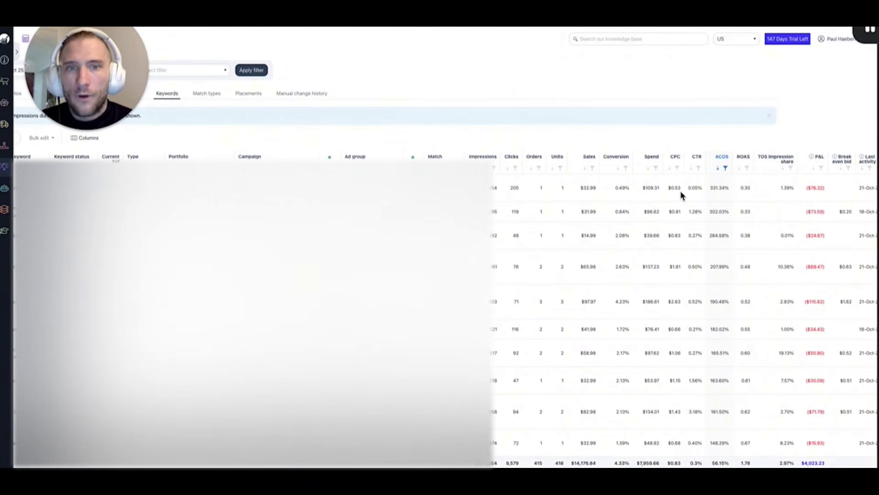
pyautogui.hscroll(2, 682, 196)
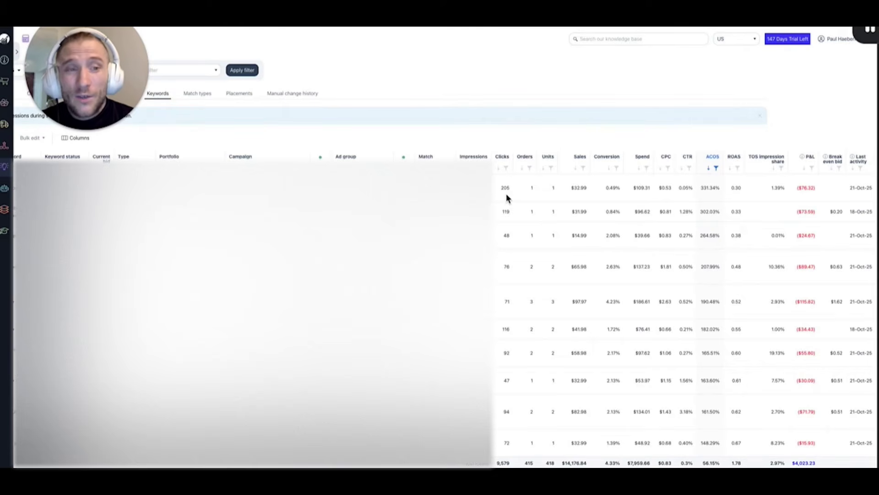
pyautogui.hscroll(1, 506, 193)
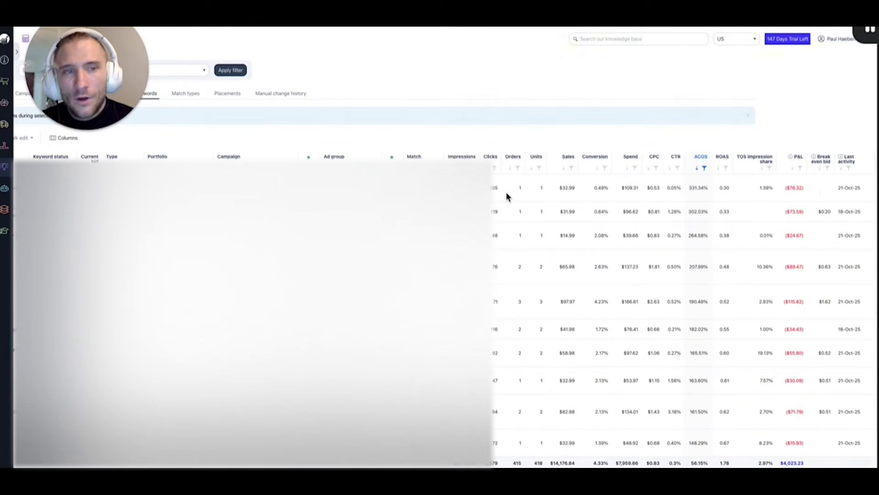
pyautogui.hscroll(-1, 821, 186)
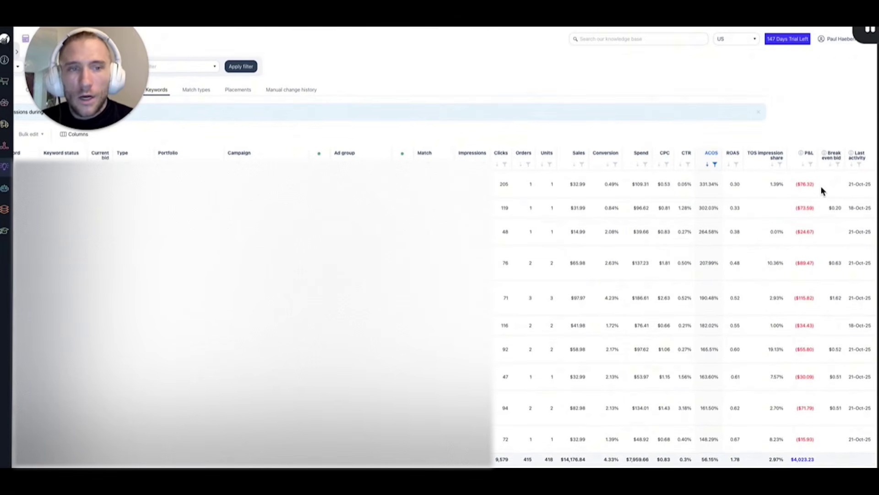
pyautogui.hscroll(-5, 821, 186)
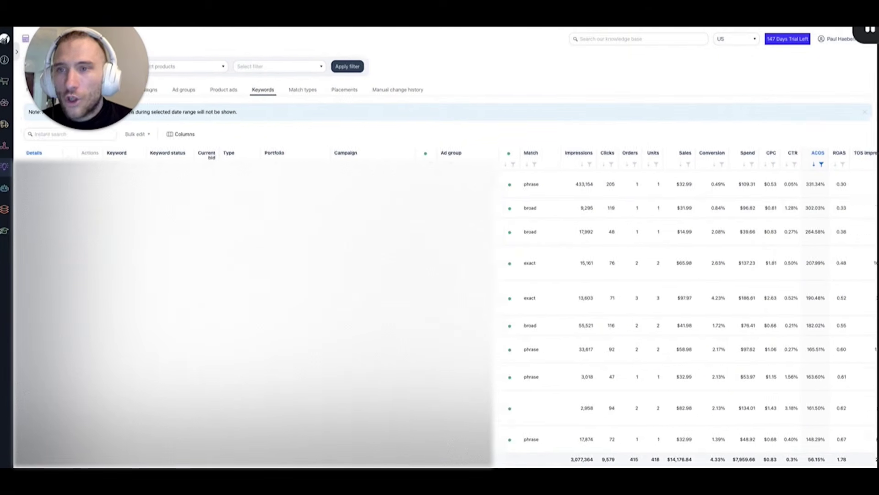
# - Select all listed high-ACOS keywords, view the bulk edit options, and clear the selection without changing anything
pyautogui.click(66, 158)
pyautogui.click(173, 143)
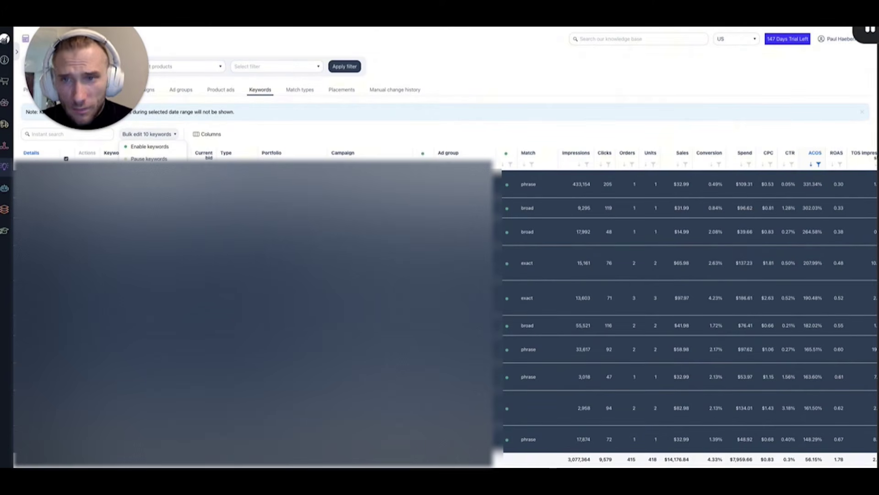
pyautogui.click(270, 134)
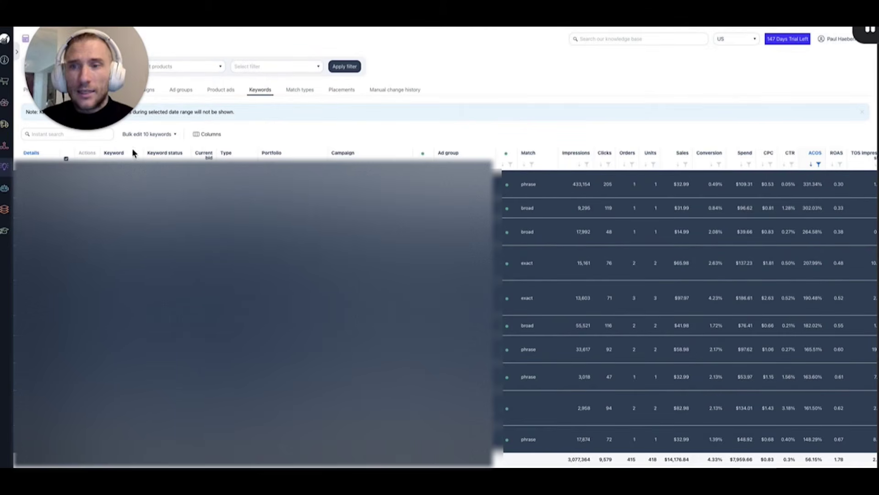
pyautogui.click(66, 158)
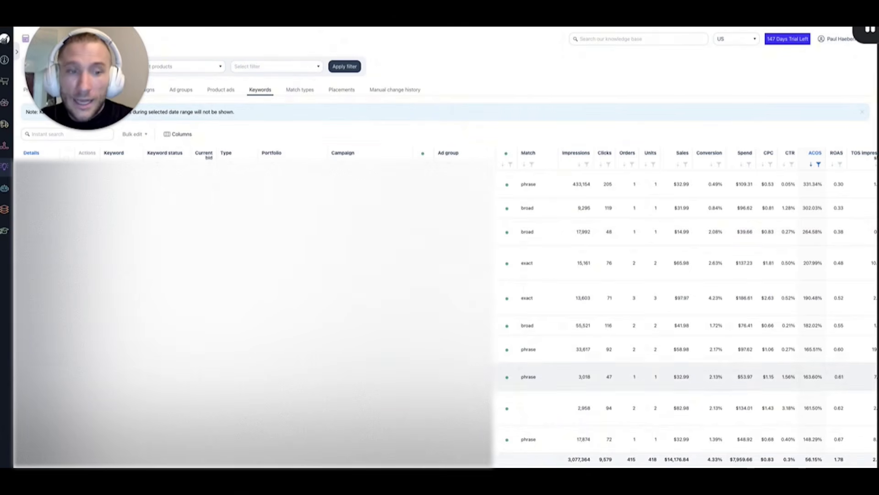
pyautogui.scroll(-1, 687, 280)
pyautogui.scroll(1, 687, 334)
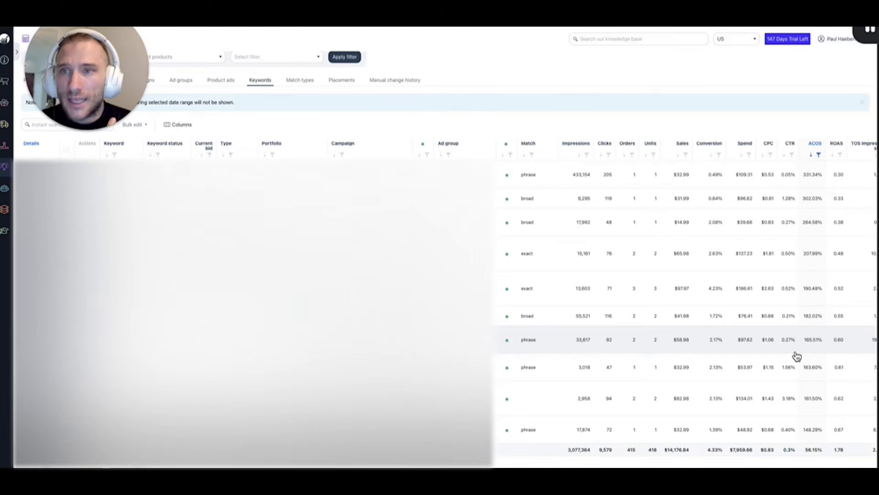
# - Open the bulk current bid change for all listed keywords, close it without applying anything, and deselect the keywords
pyautogui.click(66, 149)
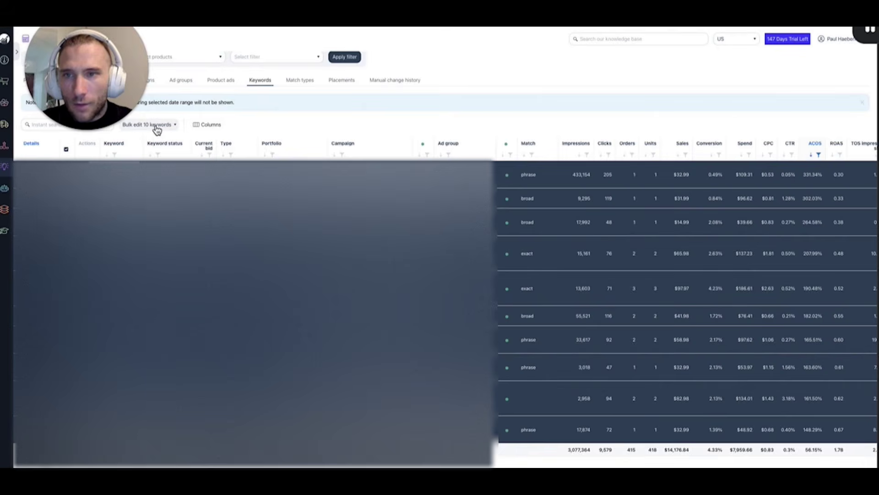
pyautogui.click(156, 126)
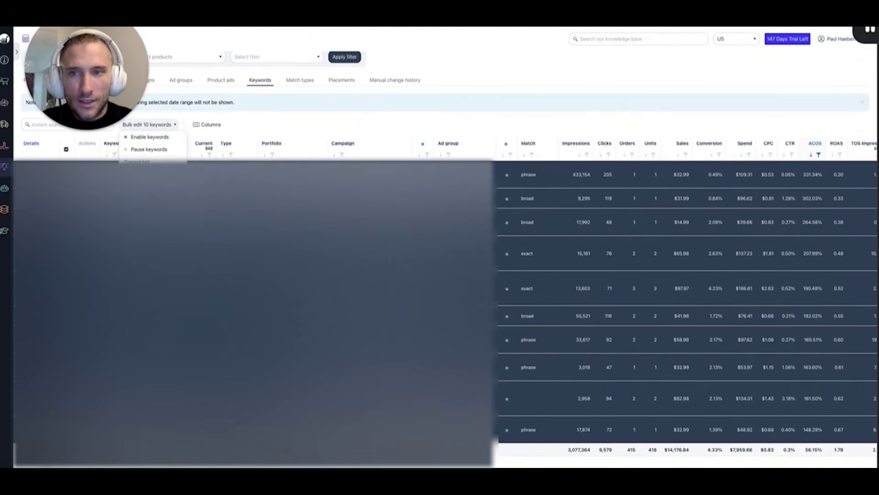
pyautogui.click(138, 162)
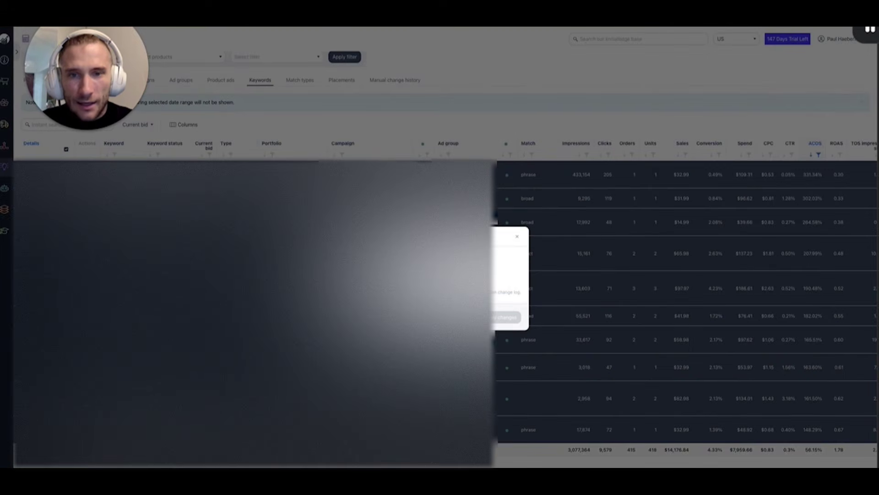
pyautogui.click(517, 236)
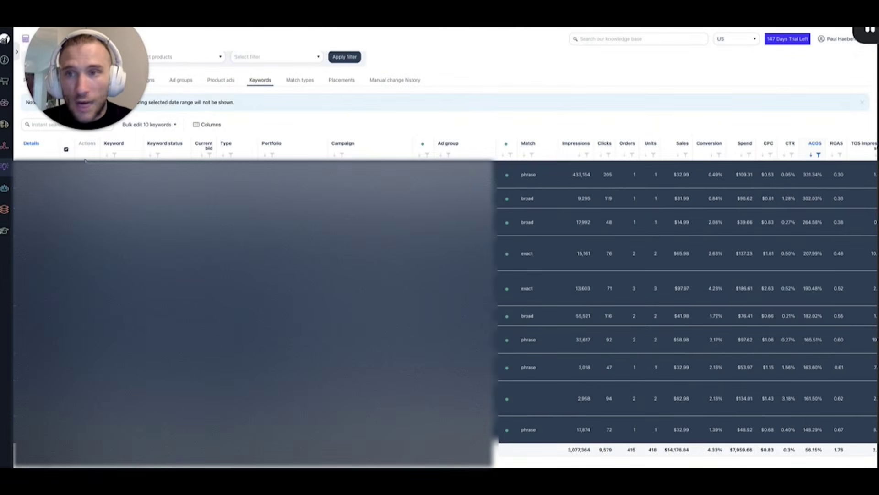
pyautogui.click(67, 150)
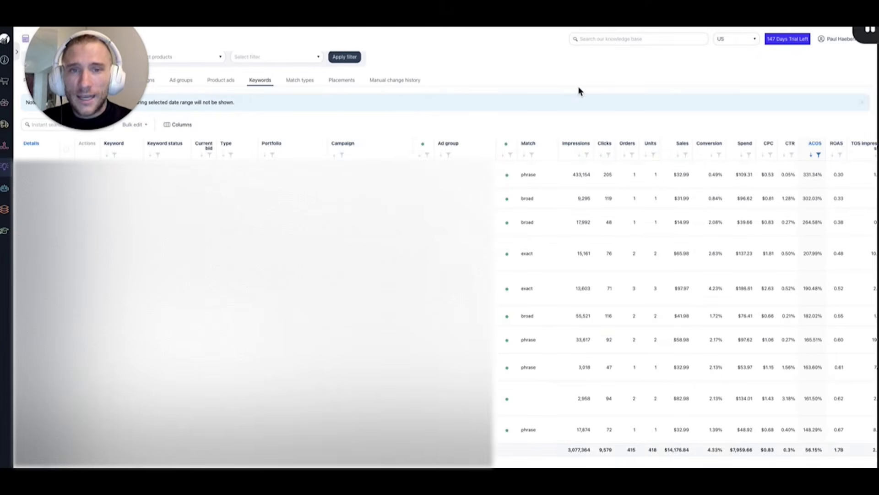
pyautogui.moveTo(127, 88); pyautogui.dragTo(205, 89)
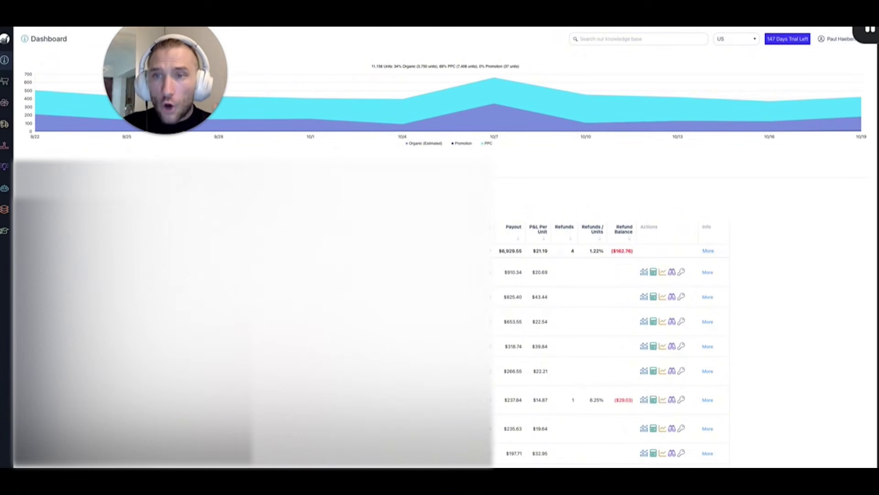
pyautogui.moveTo(167, 114)
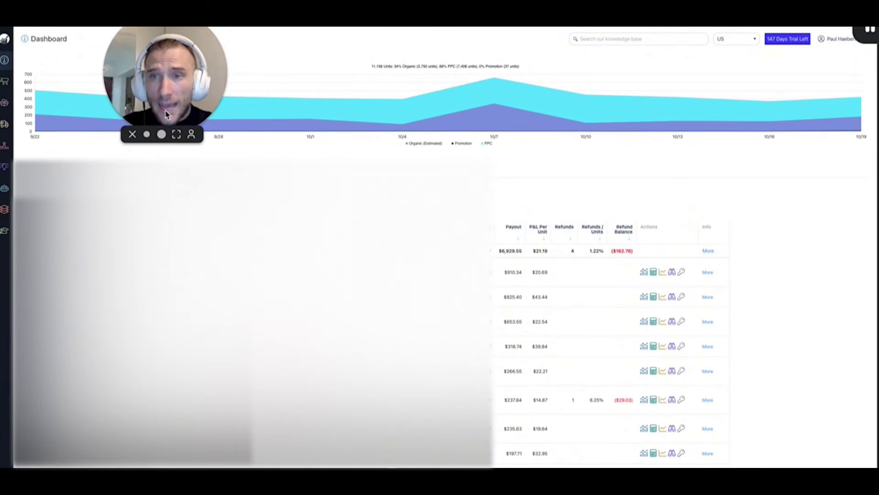
pyautogui.click(161, 135)
pyautogui.moveTo(197, 73); pyautogui.dragTo(658, 79)
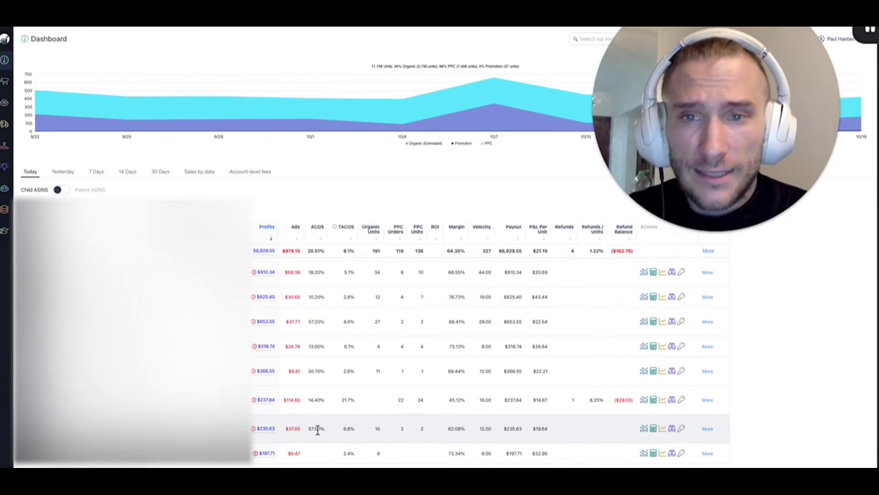
# - Examine today's ACOS, TACOS, organic units and PPC orders per product on the Dashboard
pyautogui.moveTo(347, 398); pyautogui.dragTo(343, 399)
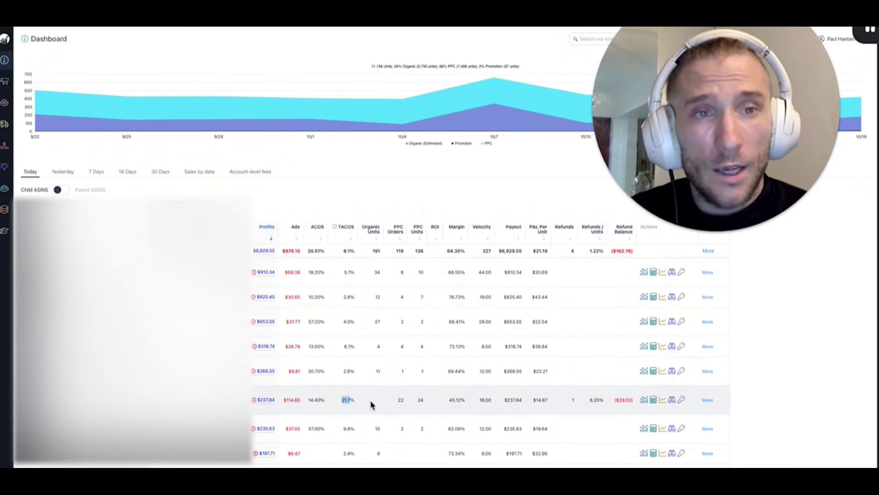
pyautogui.scroll(-1, 370, 400)
pyautogui.scroll(-1, 371, 403)
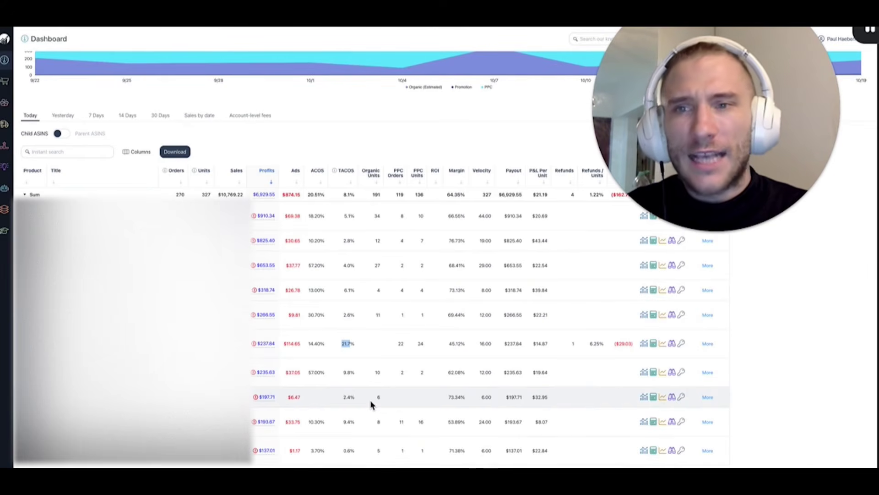
pyautogui.scroll(10, 370, 400)
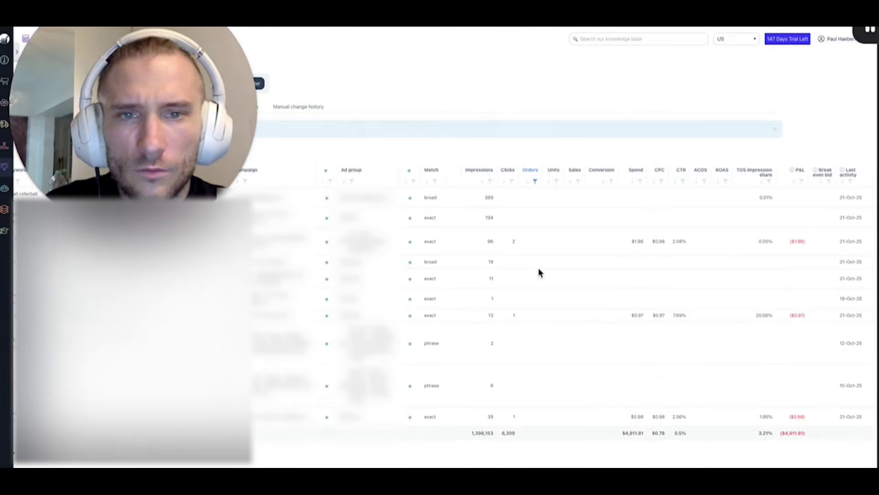
# - Sort the keywords without orders by Spend in descending order and review their clicks, CPC and TOS impression share
pyautogui.click(635, 182)
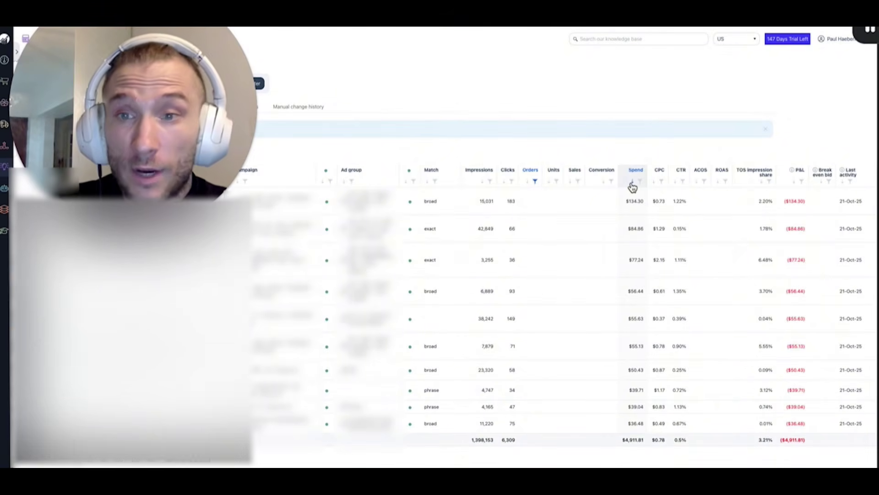
pyautogui.hscroll(-3, 506, 226)
pyautogui.hscroll(-2, 506, 225)
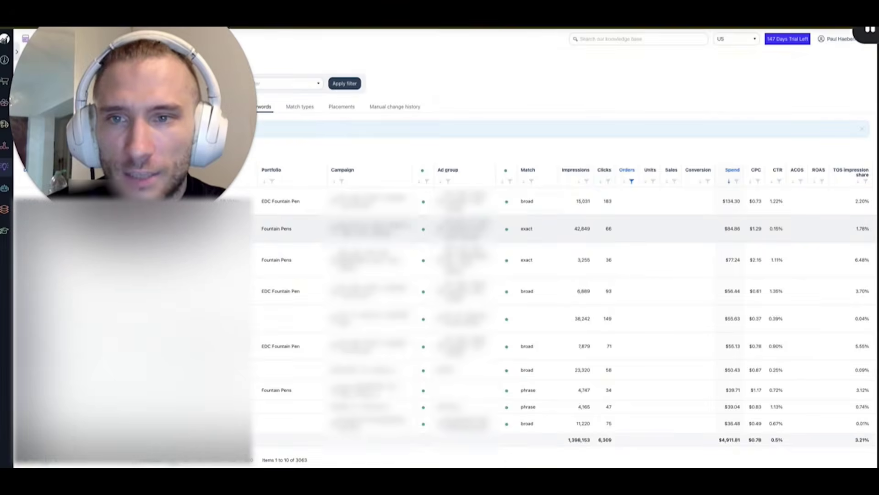
pyautogui.hscroll(5, 602, 243)
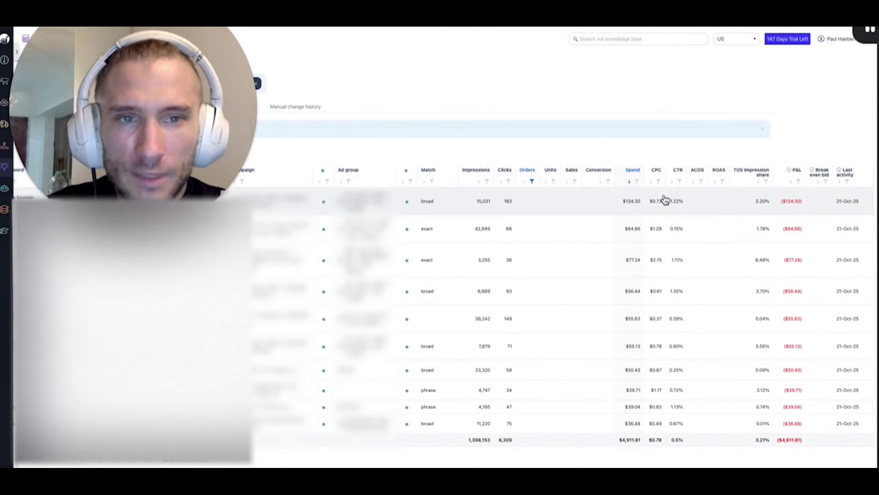
pyautogui.hscroll(-5, 654, 202)
pyautogui.hscroll(4, 655, 202)
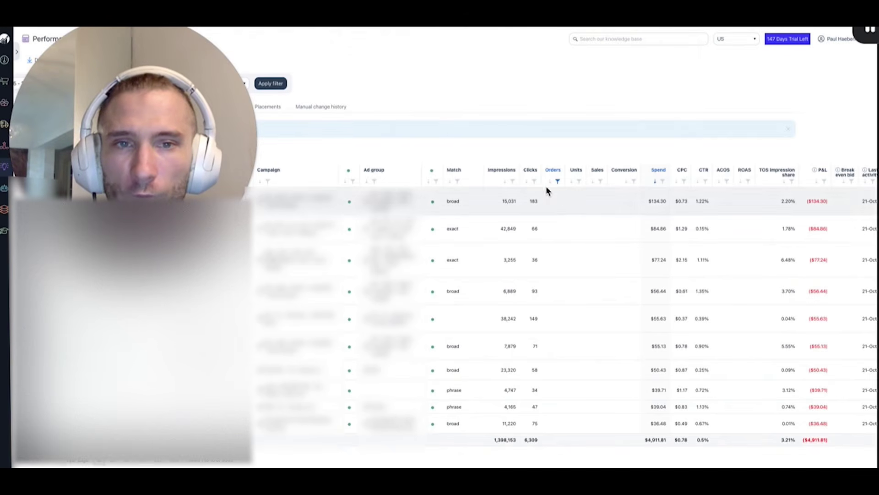
# - Filter the keywords without orders to those with Clicks less than or equal to 15
pyautogui.click(534, 181)
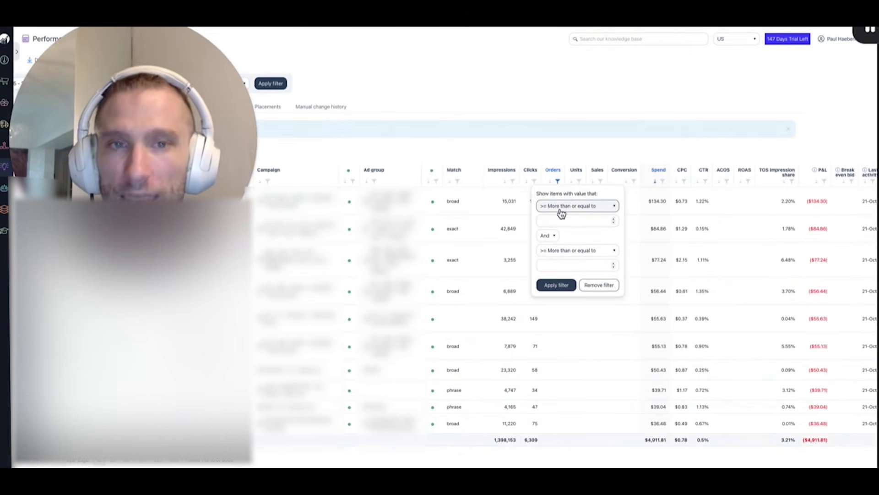
pyautogui.click(567, 221)
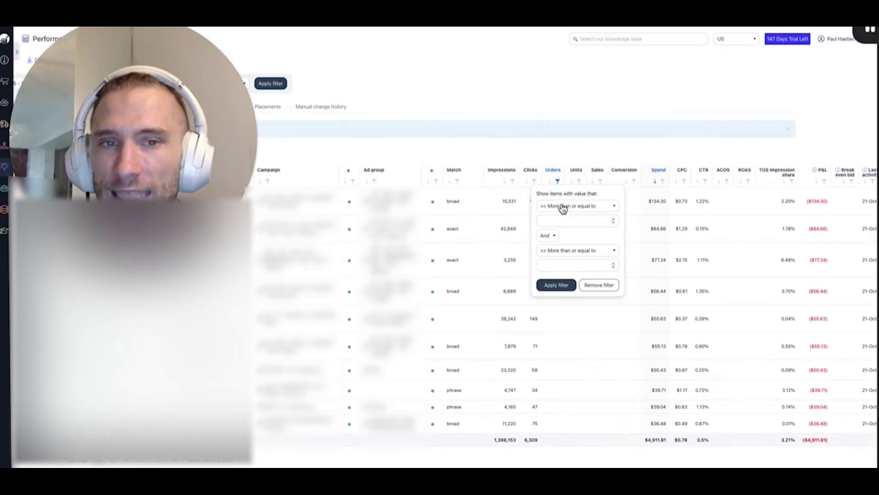
pyautogui.click(563, 208)
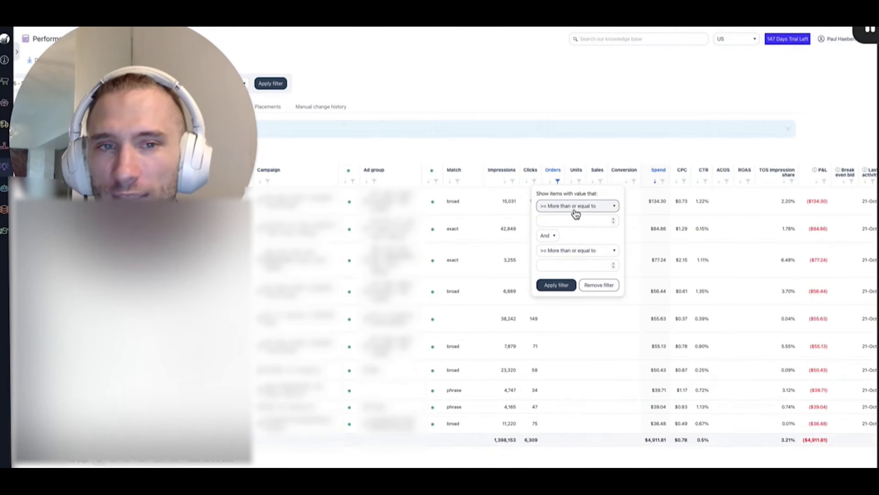
pyautogui.click(576, 209)
pyautogui.click(576, 233)
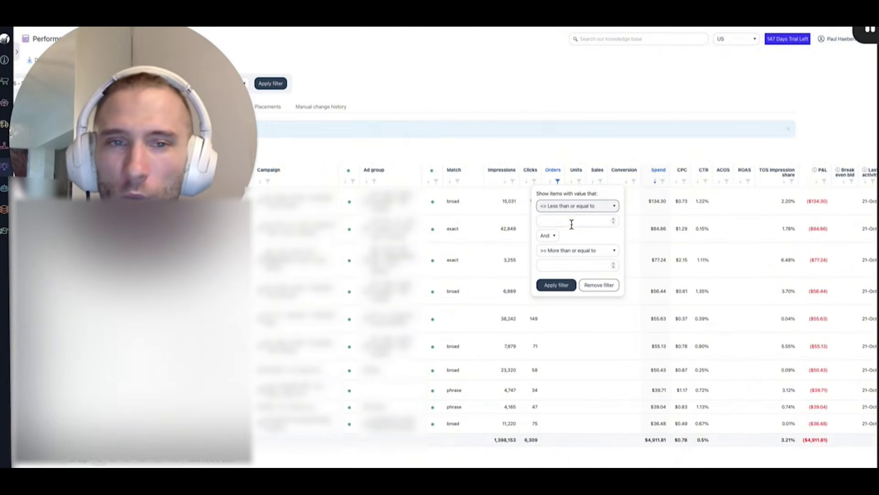
pyautogui.click(571, 222)
pyautogui.write('15.00')
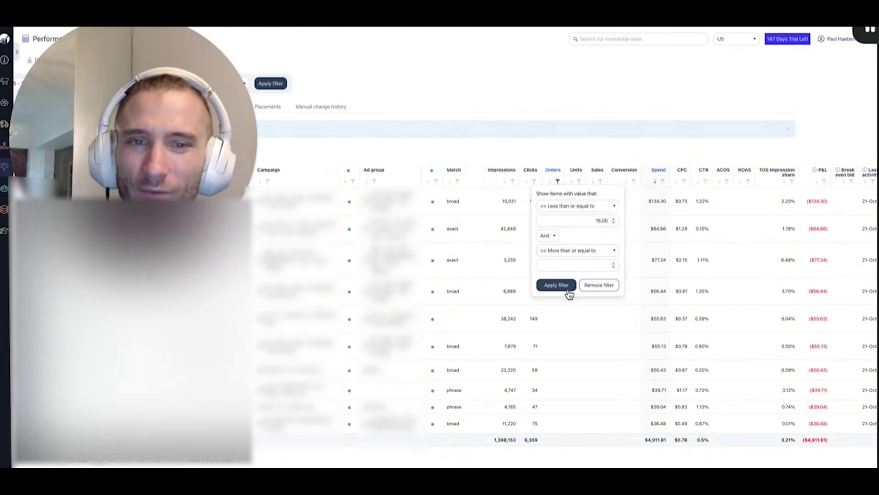
pyautogui.press('Return')
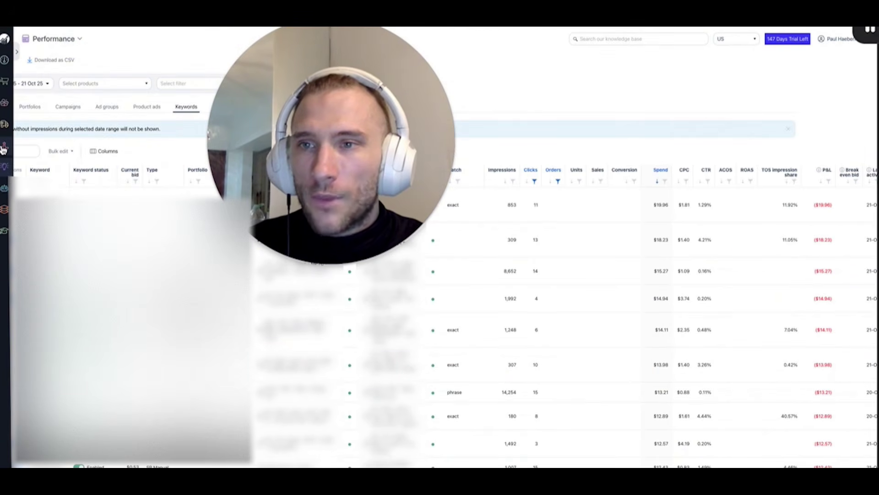
# - Open the keyword tracking page and examine the keywords' organic and sponsored ranks, conversion deltas and search term stats
pyautogui.moveTo(2, 156)
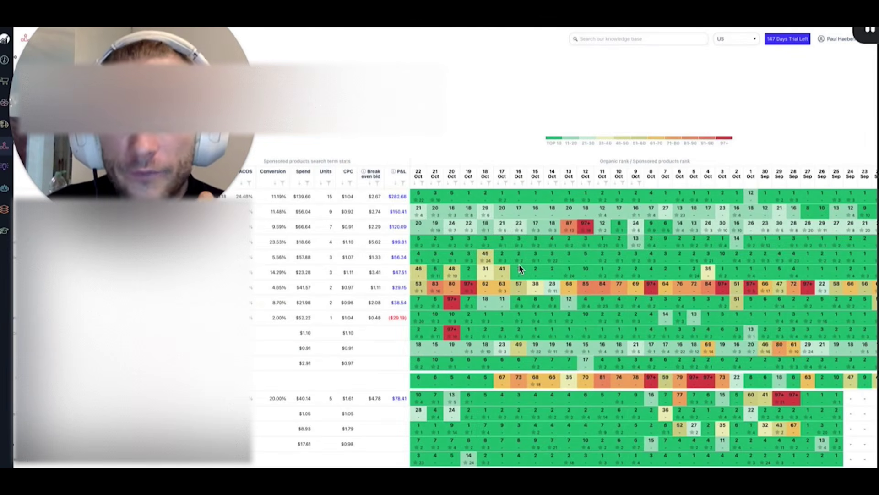
pyautogui.hscroll(-2, 362, 283)
pyautogui.hscroll(-2, 345, 287)
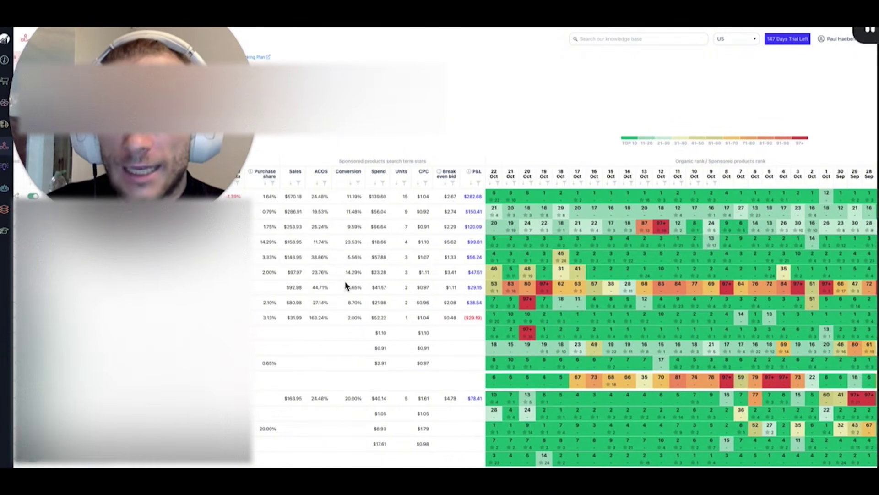
pyautogui.hscroll(-3, 448, 195)
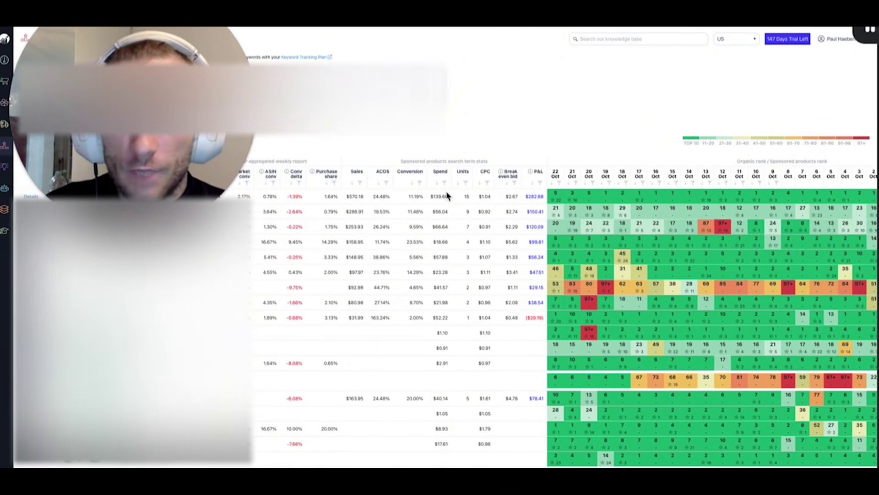